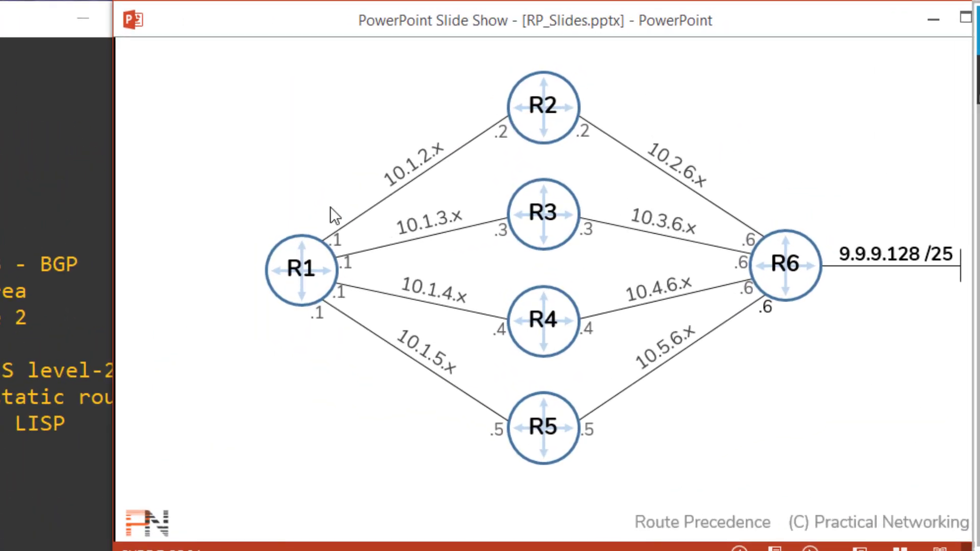
- Mark R1 and the 9.9.9.128 /25 network on the topology slide, advance through the route advertisements, and mark the two OSPF /24 links
mouse_move(347, 210)
left_mouse_down()
mouse_move(358, 286)
mouse_move(346, 215)
left_mouse_up()
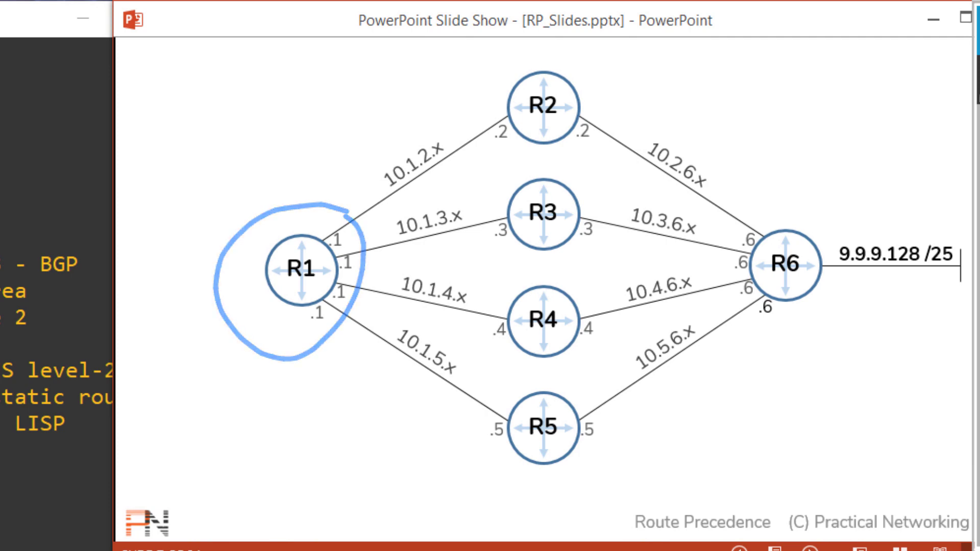
left_click_drag(853, 274, 952, 277)
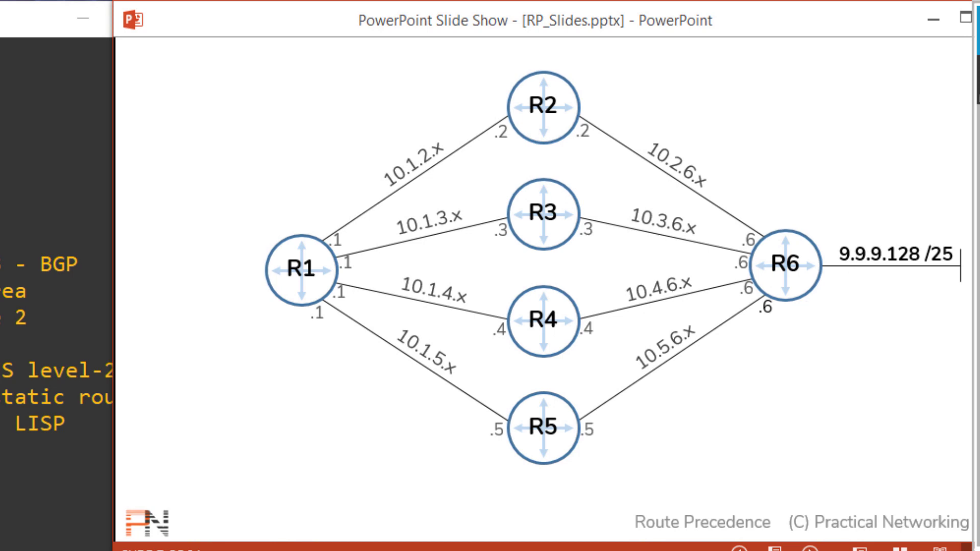
key("Right")
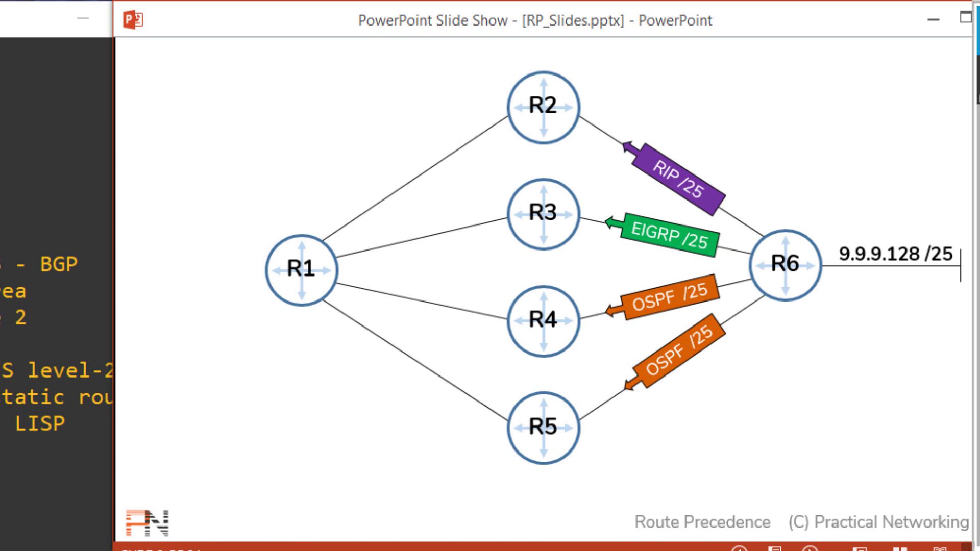
key("Right")
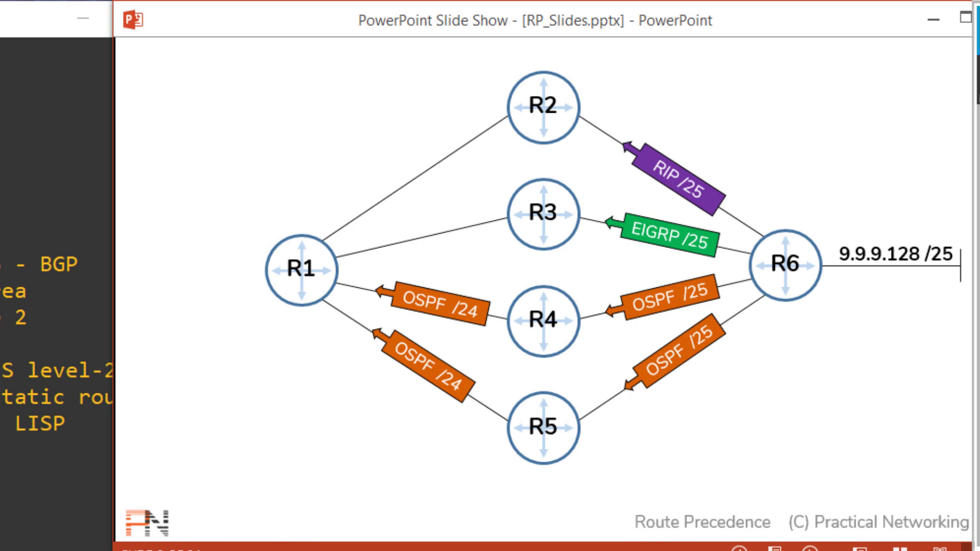
left_click_drag(470, 425, 372, 379)
left_click_drag(403, 326, 495, 338)
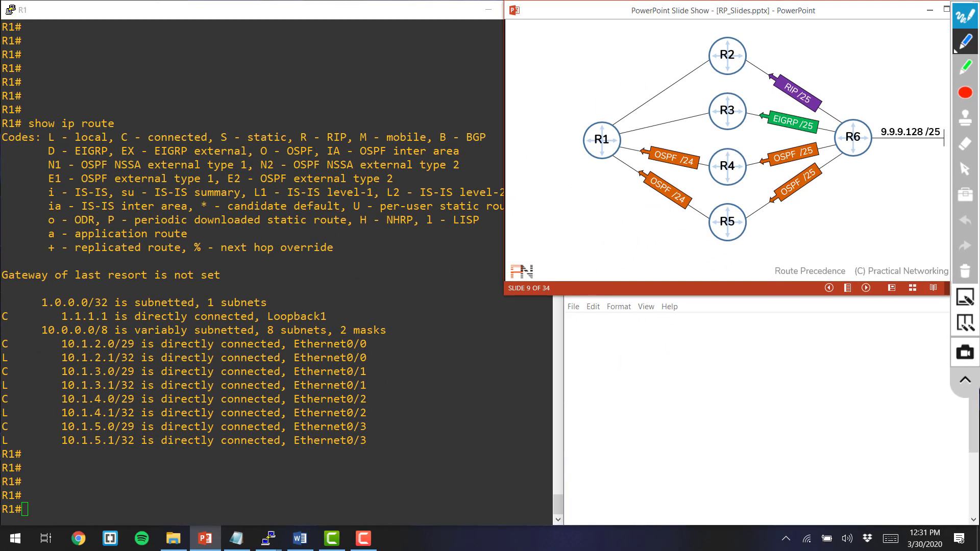
- Switch to the R1 terminal, highlight the connected routes, and enter configuration for OSPF process 145
key("alt+Tab")
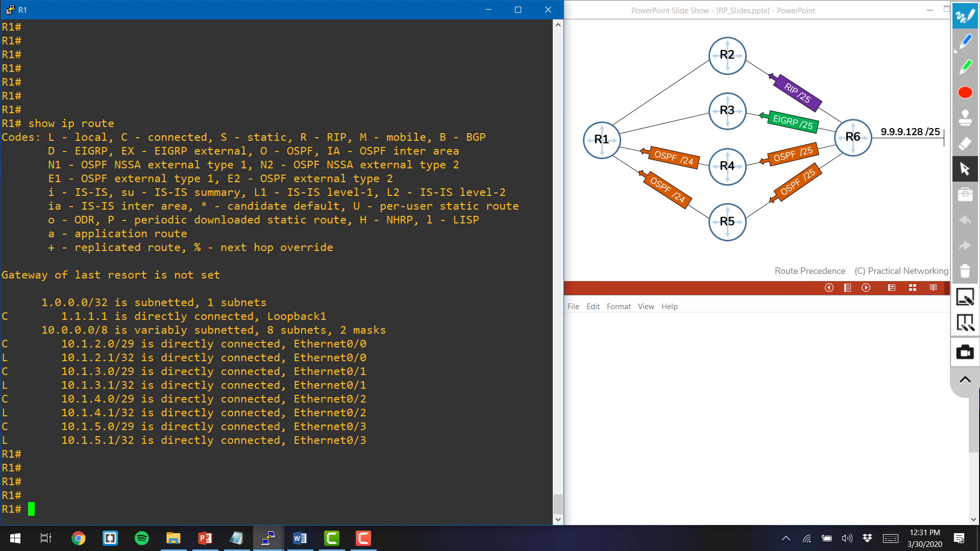
left_click_drag(400, 437, 402, 309)
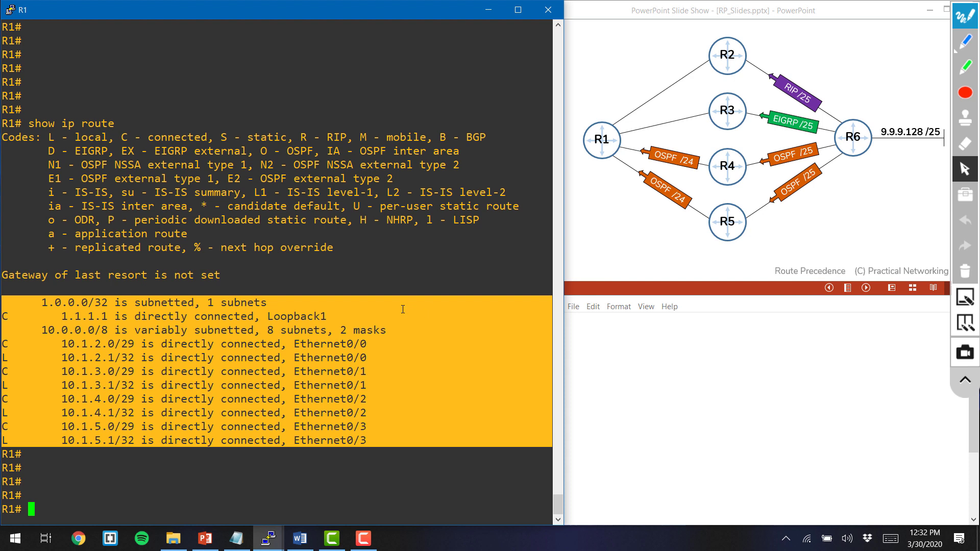
key("Return")
type("conf t")
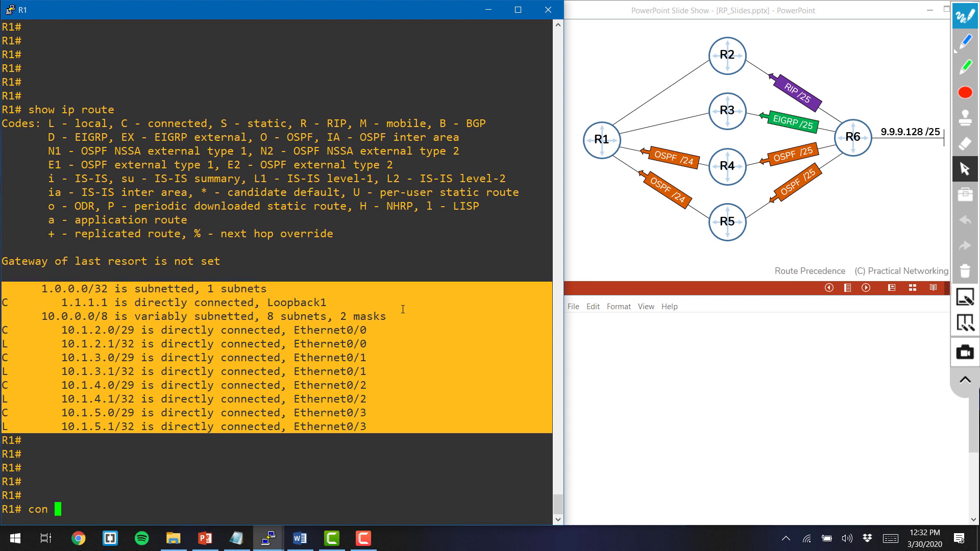
key("Return")
type("rout")
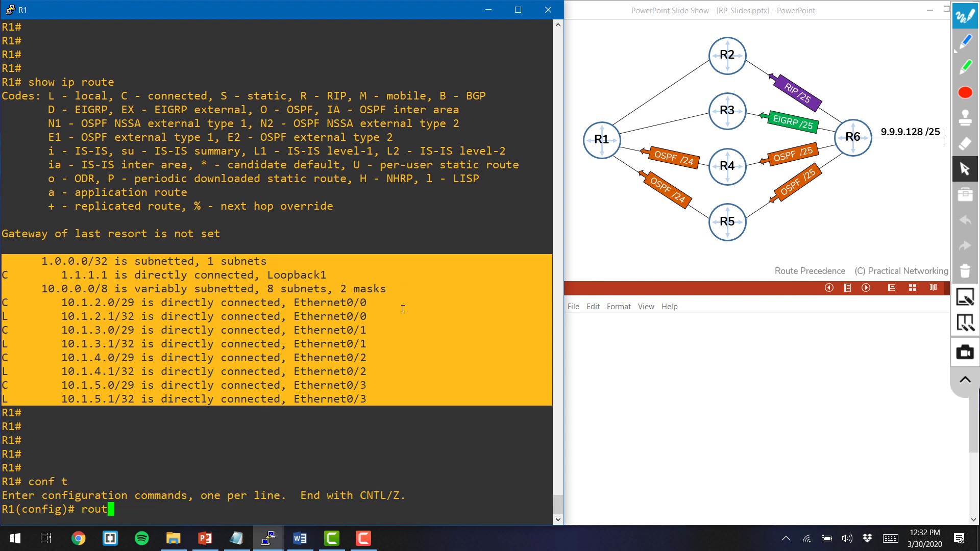
type("er ospf 145")
key("Return")
- Enable OSPF on 10.1.4.1 with wildcard 0.0.0.0 in area 0
type("network ")
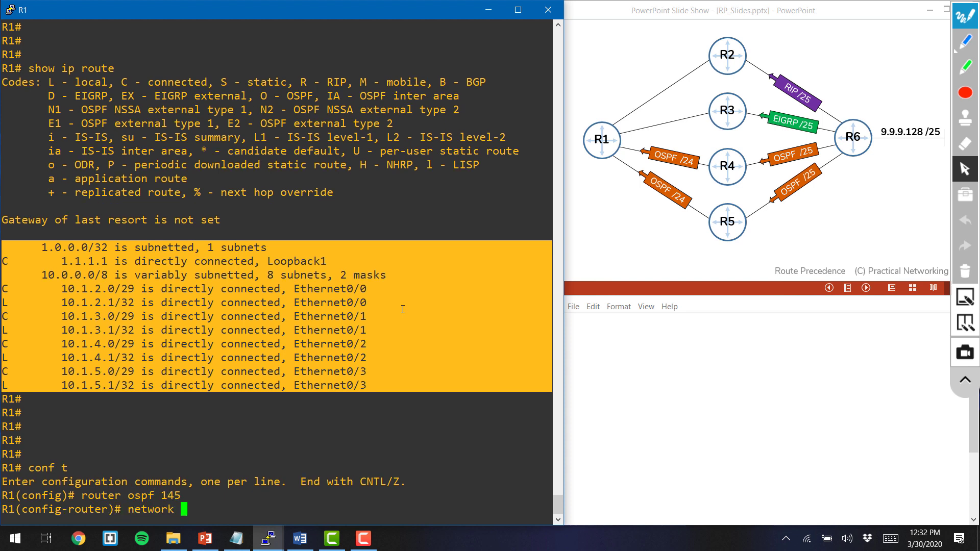
type("10.1.4.1 0.0.0.0 area 0")
key("Return")
- Reuse the previous network statement to enable OSPF on 10.1.5.1 0.0.0.0 in area 0, and leave configuration mode
key("Up")
key("Left")
key("Left")
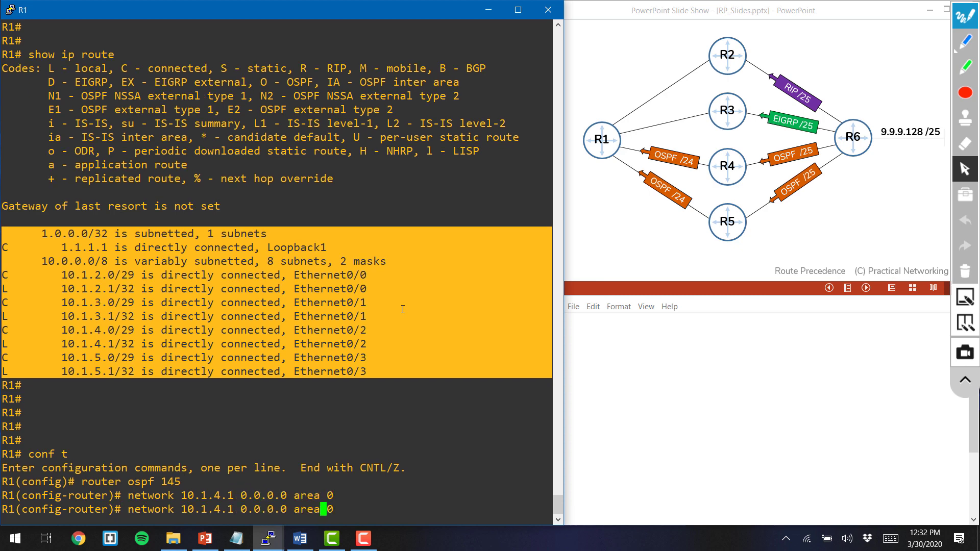
key("Left")
key("Left")
key("Left")
key("Left")
key("Left")
key("Left")
key("Left")
key("Left")
key("Left")
key("Left")
key("Left")
key("Left")
key("Left")
key("Left")
key("Left")
key("BackSpace")
type("5")
key("Return")
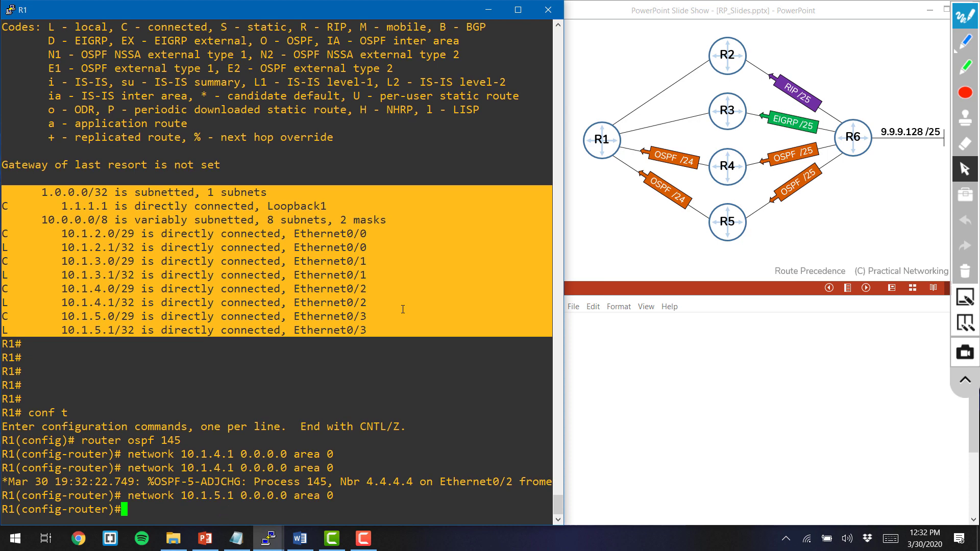
key("ctrl+z")
key("Return")
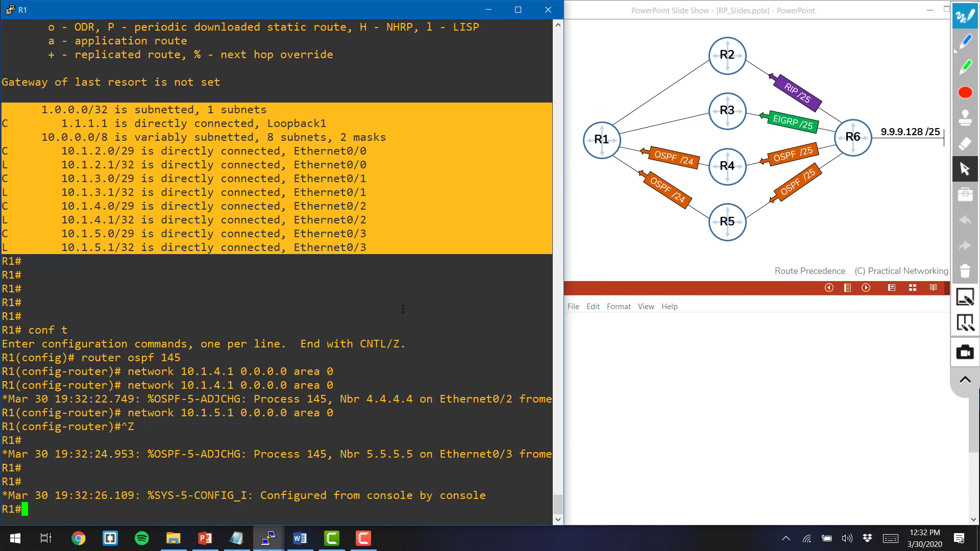
- Highlight the OSPF adjacency messages for neighbors 4.4.4.4 and 5.5.5.5, and the routing table output preceding the configuration
triple_click(397, 399)
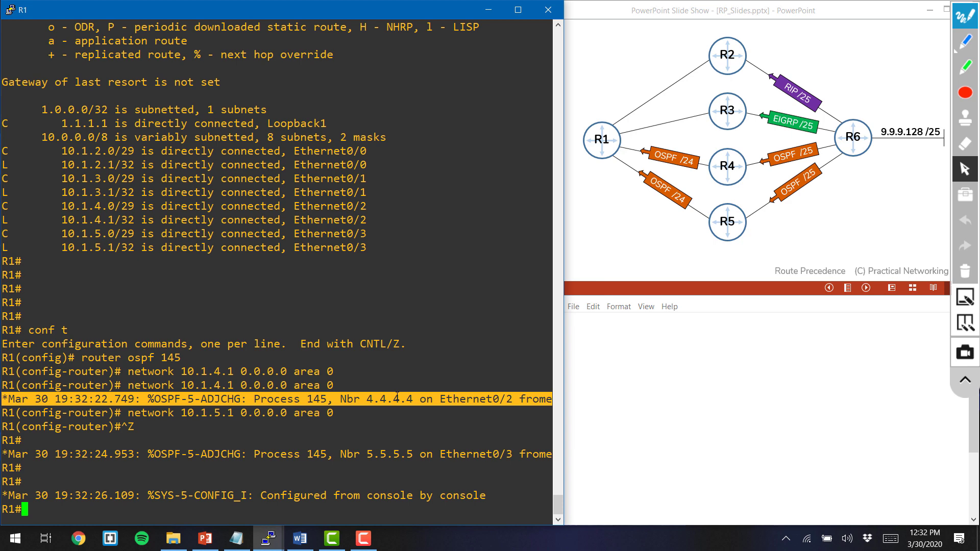
triple_click(381, 454)
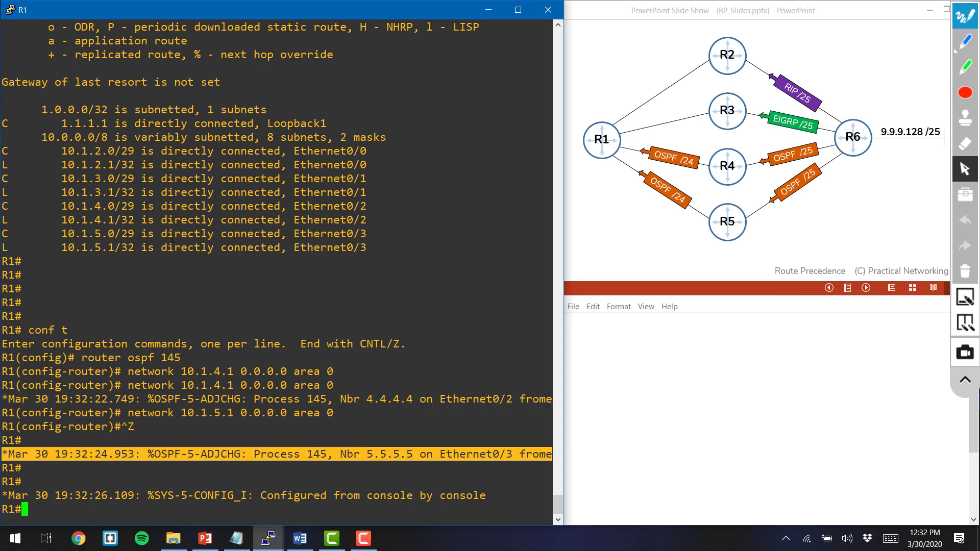
left_click_drag(172, 247, 159, 111)
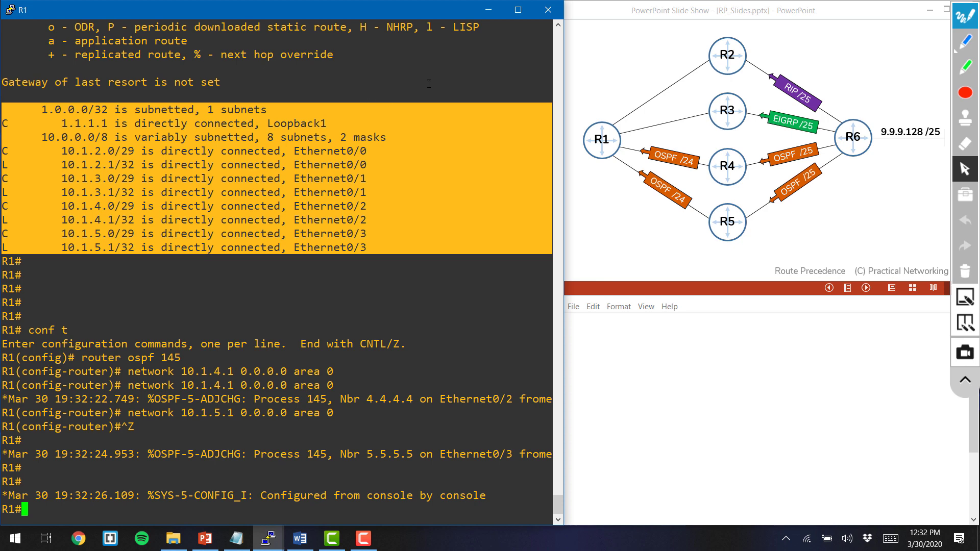
- Display R1's IP routing table with show ip route and highlight both paths of the 9.9.9.0 OSPF route
type("show ip route")
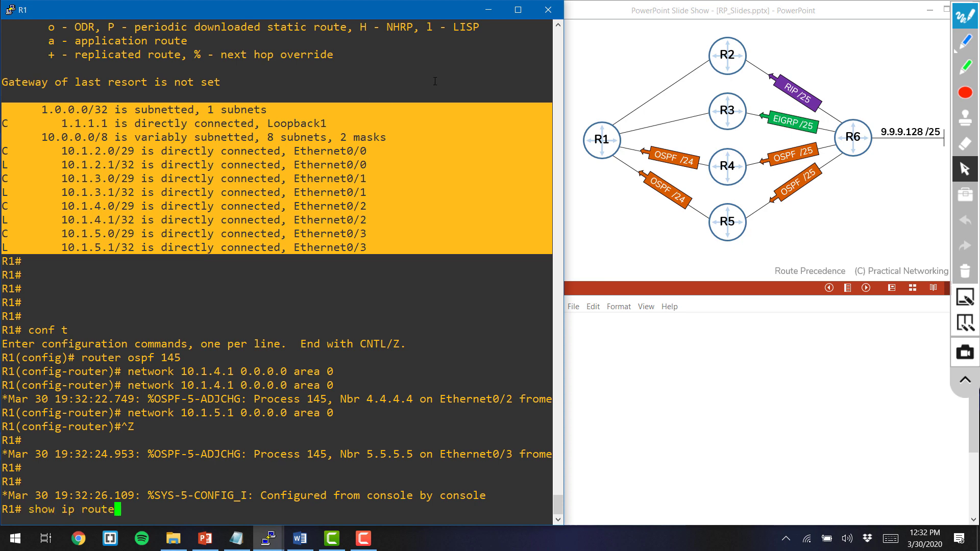
key("Return")
key("Return")
key("Return")
key("Return")
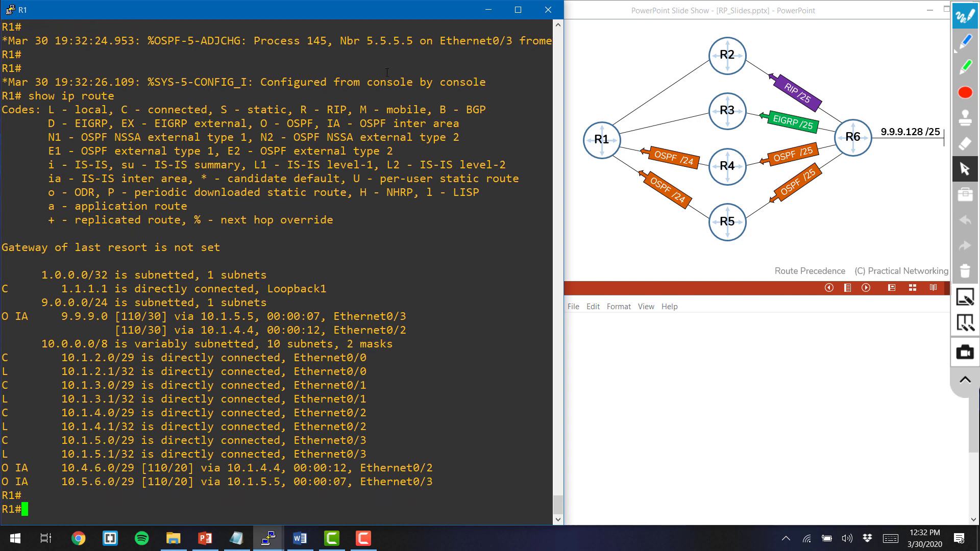
double_click(122, 289)
left_click_drag(122, 289, 126, 301)
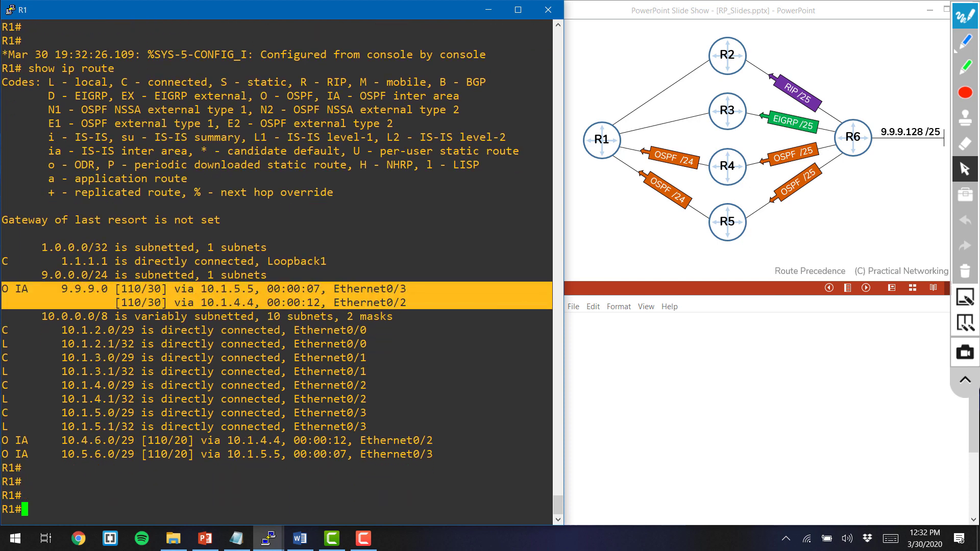
- Bring the RP_text.txt notes in Notepad to the front
key("alt+Tab")
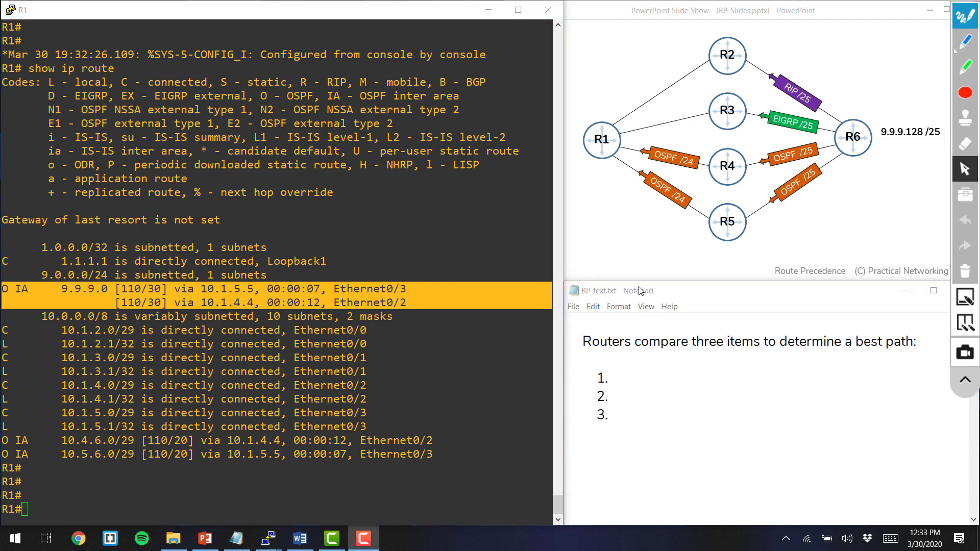
left_click(640, 291)
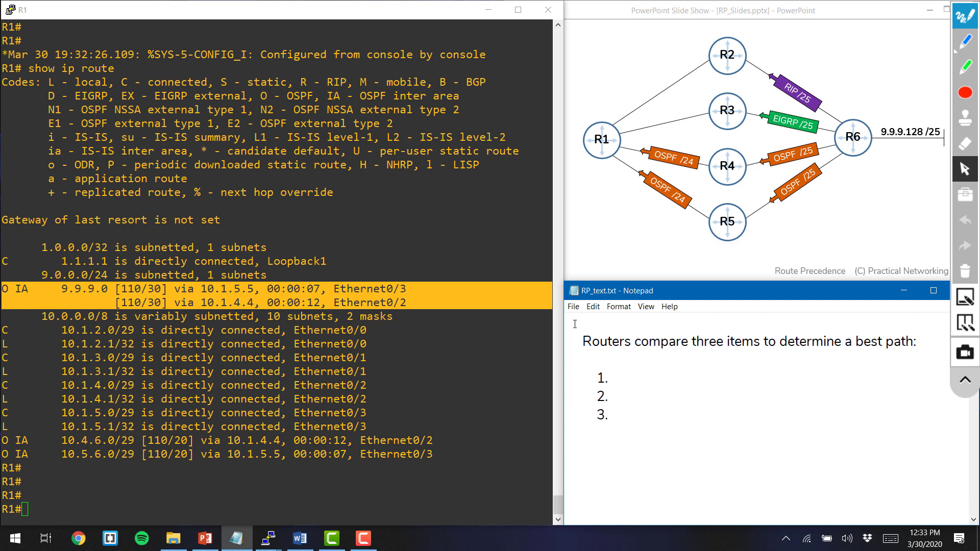
- Return to the R1 terminal, highlight the 10.5.6.0/29 route, point out R6's interface toward R5, and run a traceroute to 10.5.6.6
left_click(229, 458)
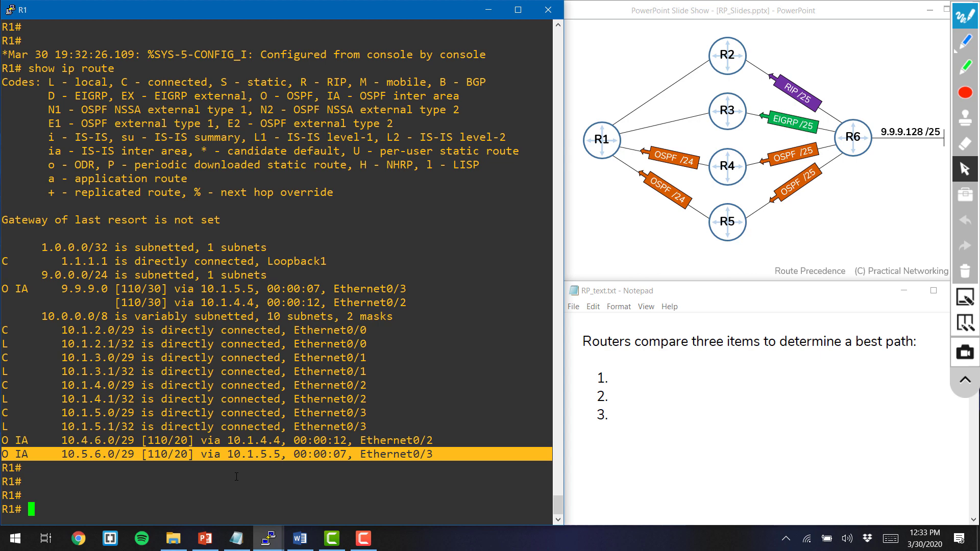
type("traceroute 10.5.6.6")
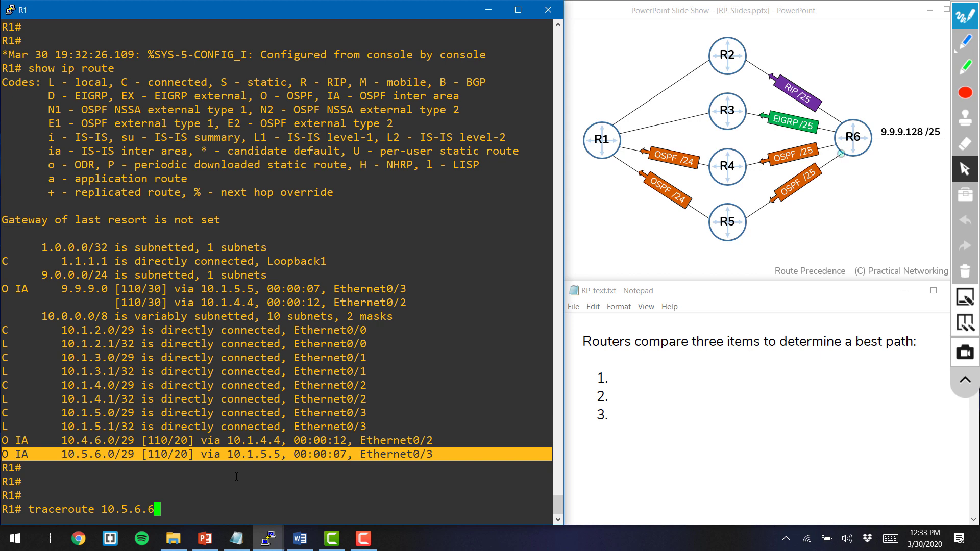
mouse_move(840, 221)
left_mouse_down()
mouse_move(840, 180)
mouse_move(856, 186)
left_mouse_up()
left_click_drag(825, 179, 841, 164)
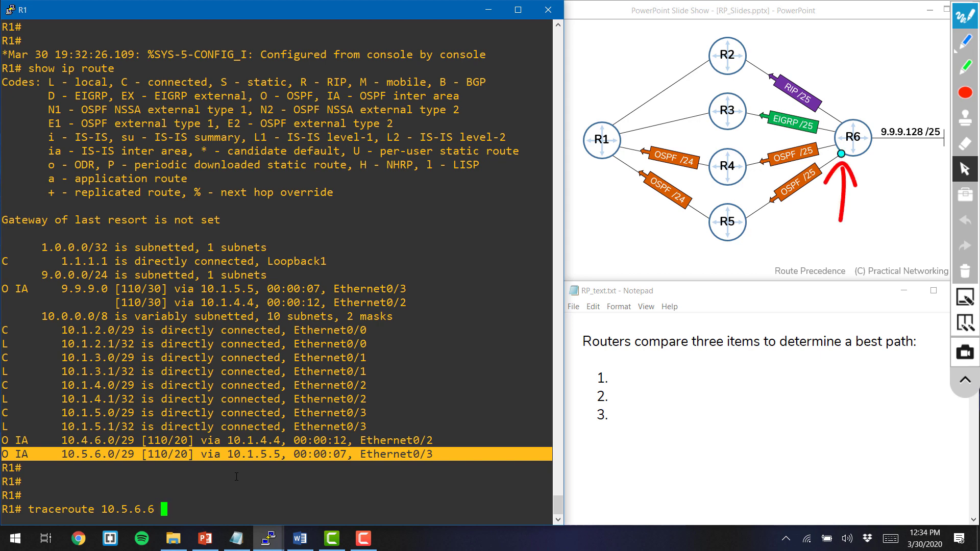
key("Return")
key("Return")
key("Return")
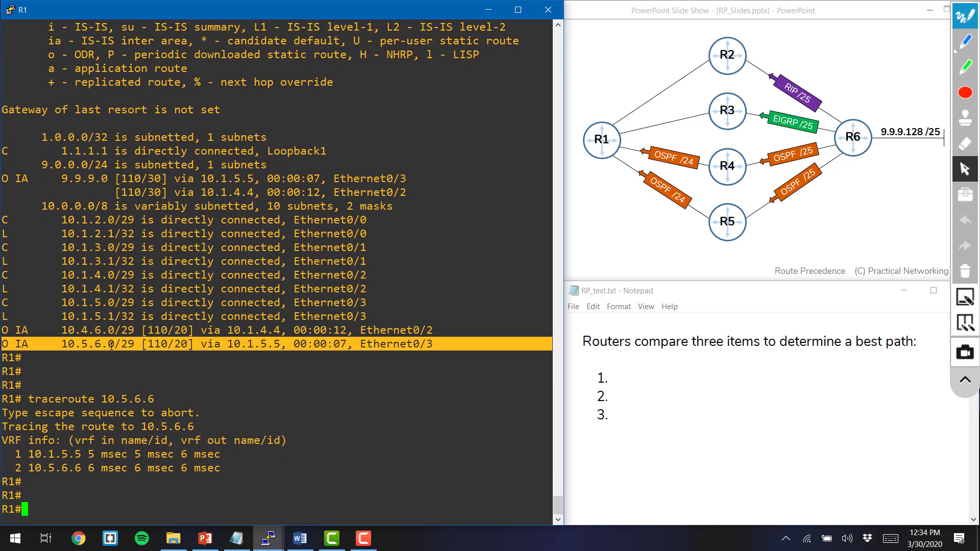
- Highlight the first-hop address and its individual probe times in the 10.5.6.6 traceroute
double_click(57, 453)
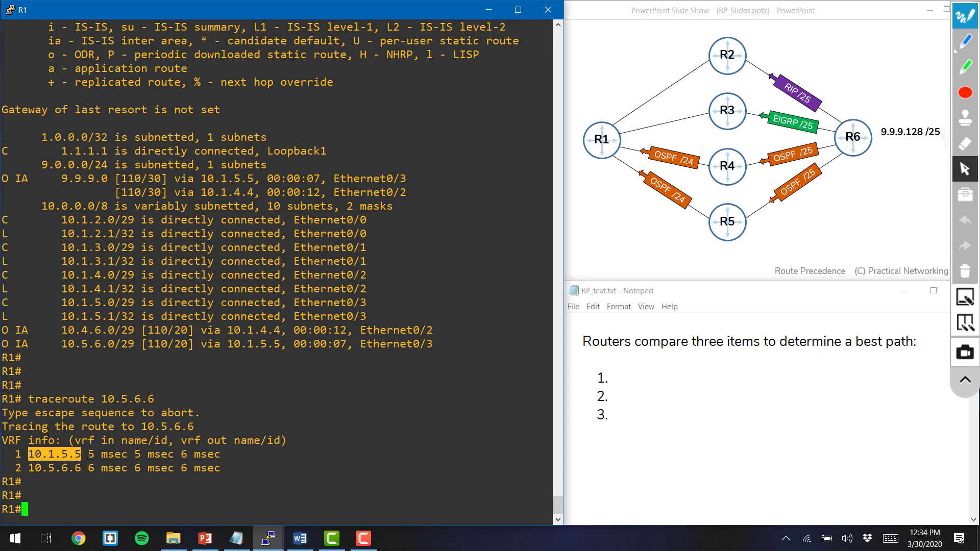
left_click_drag(88, 454, 225, 457)
left_click(142, 454)
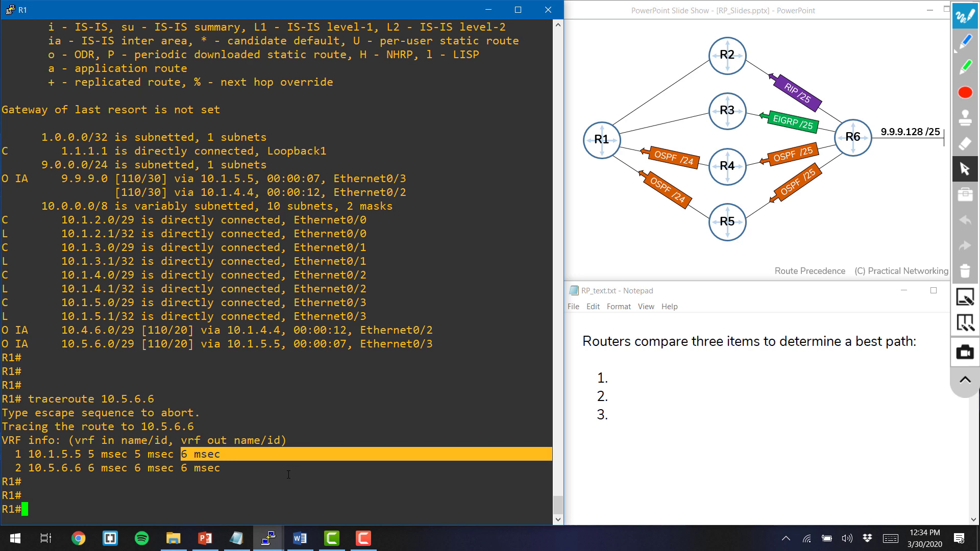
- Highlight the two 9.9.9.0 paths, point out R6's interface on 9.9.9.128 /25, and run a traceroute to 9.9.9.129
left_click_drag(110, 179, 103, 191)
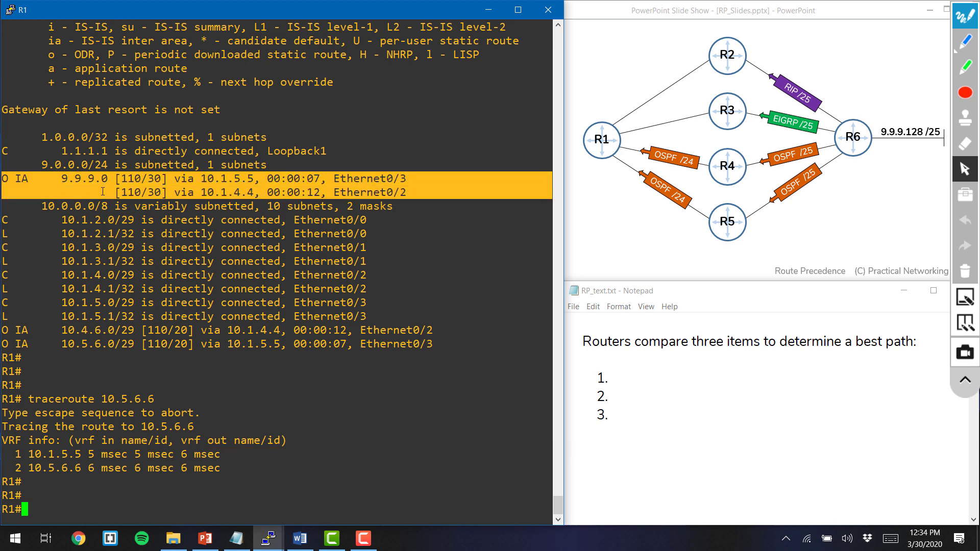
mouse_move(873, 206)
left_mouse_down()
mouse_move(888, 171)
mouse_move(858, 167)
left_mouse_up()
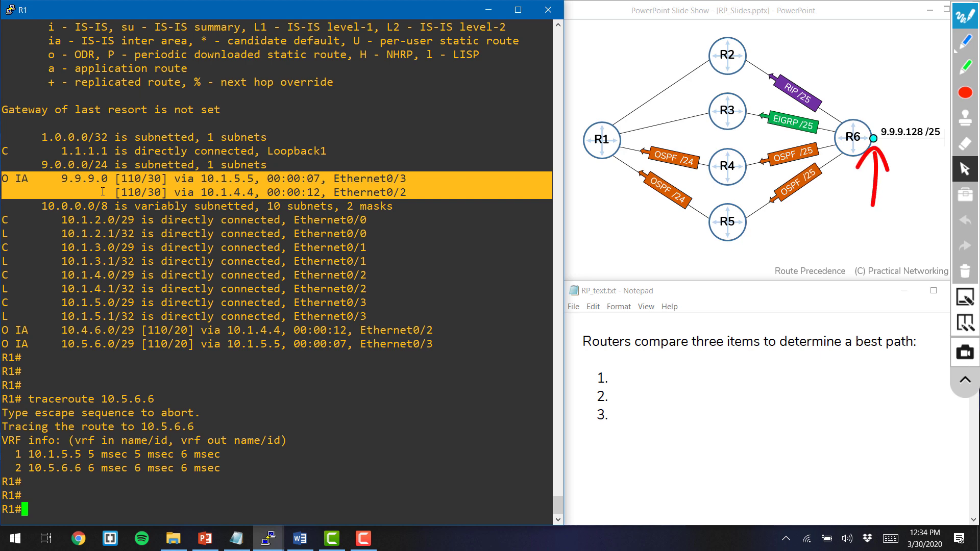
type("traceroute 9.9.9.129")
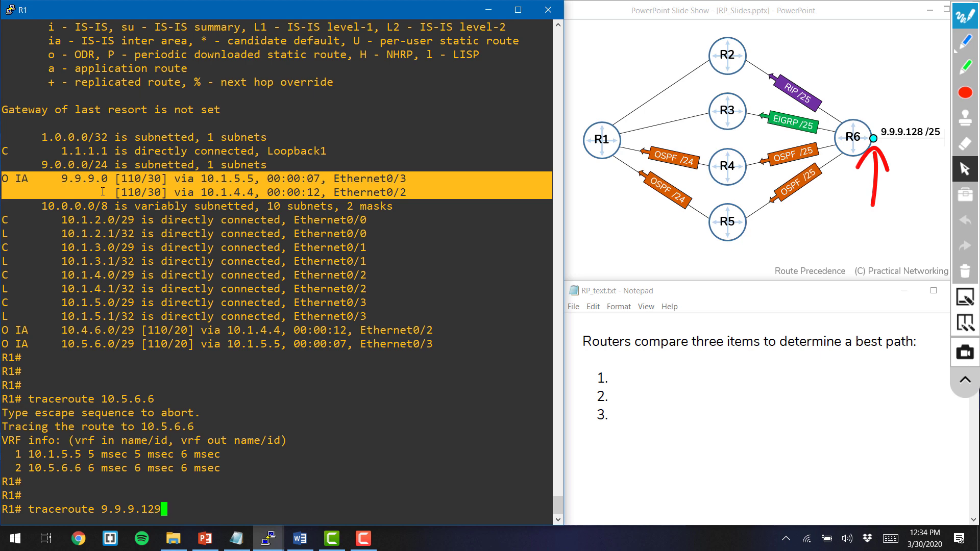
key("Return")
key("Return")
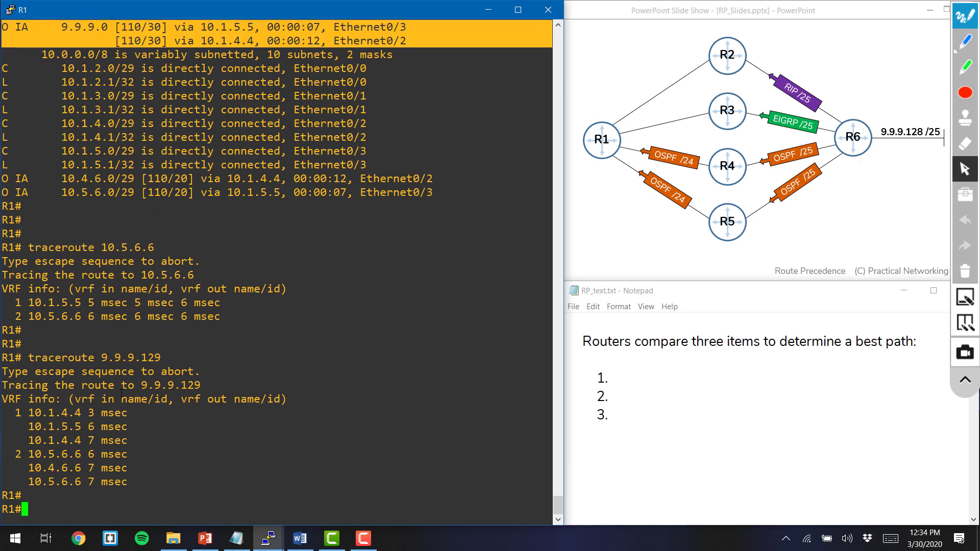
- Compare the first-hop addresses and probe times in the 9.9.9.129 traceroute by highlighting each one
left_click_drag(91, 413, 120, 438)
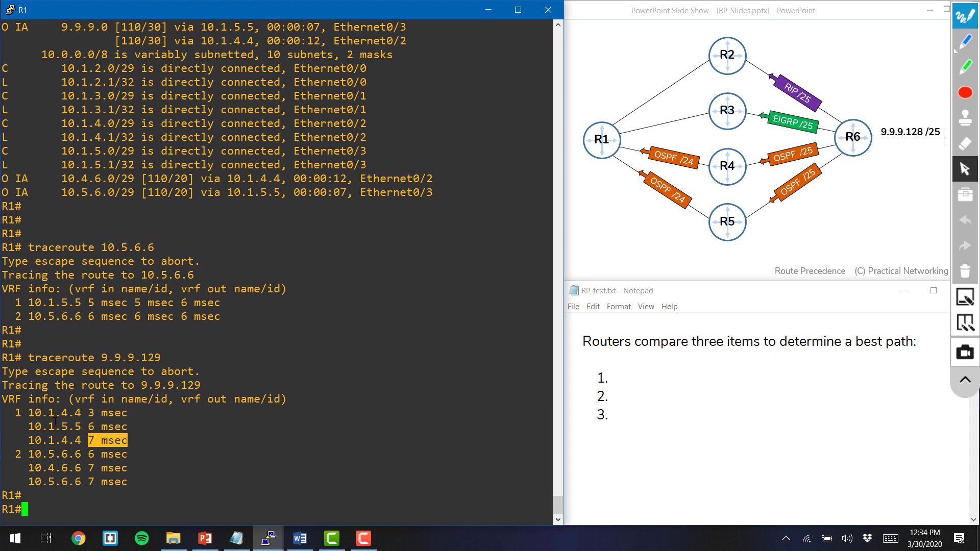
left_click_drag(29, 413, 80, 427)
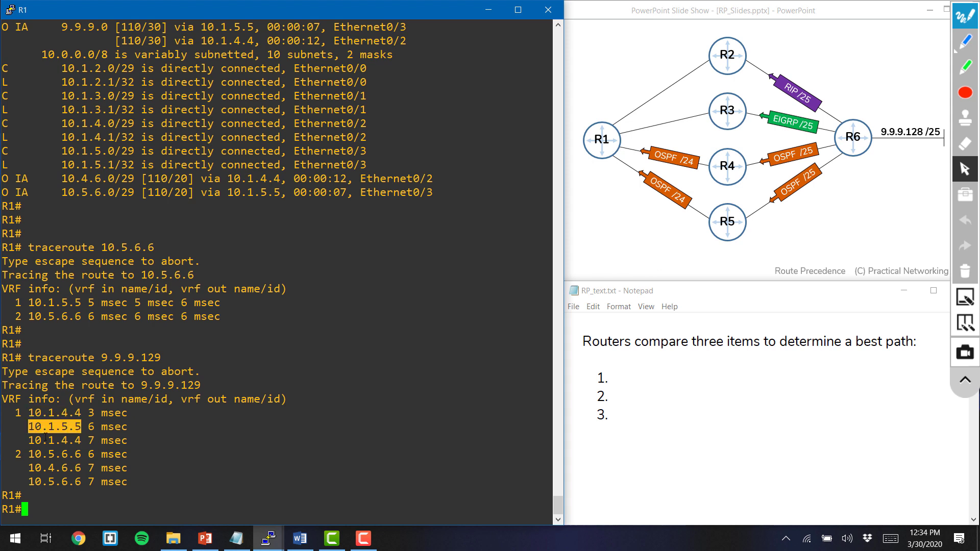
double_click(45, 440)
double_click(34, 415)
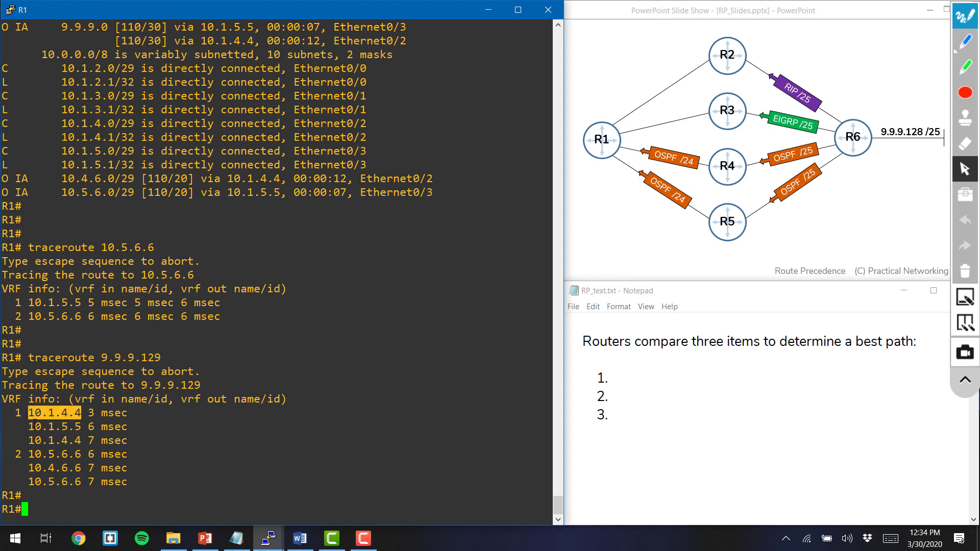
double_click(36, 427)
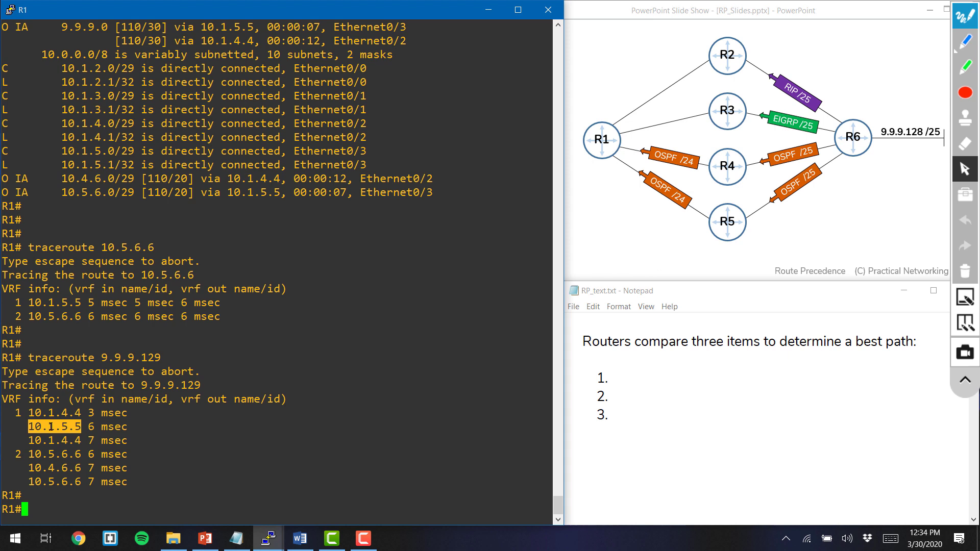
- Highlight the third probe's first-hop address, and trace the R1-R4-R6 and R1-R5-R6 paths in pen on the enlarged diagram
double_click(51, 440)
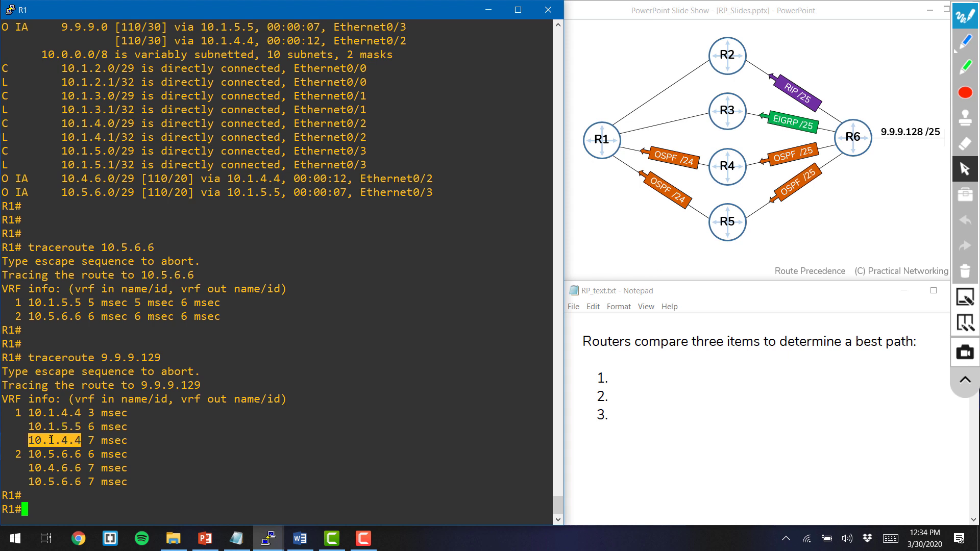
left_click(965, 42)
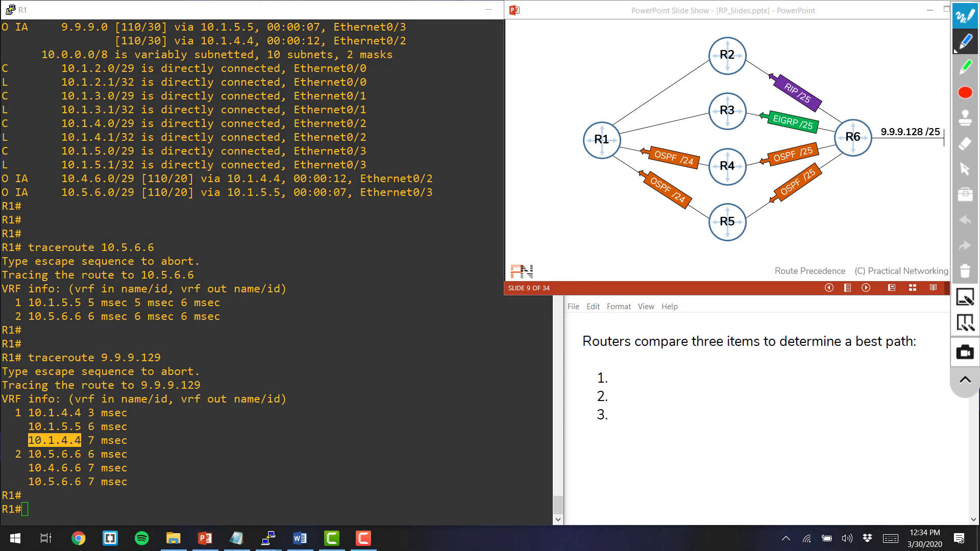
key("super+Up")
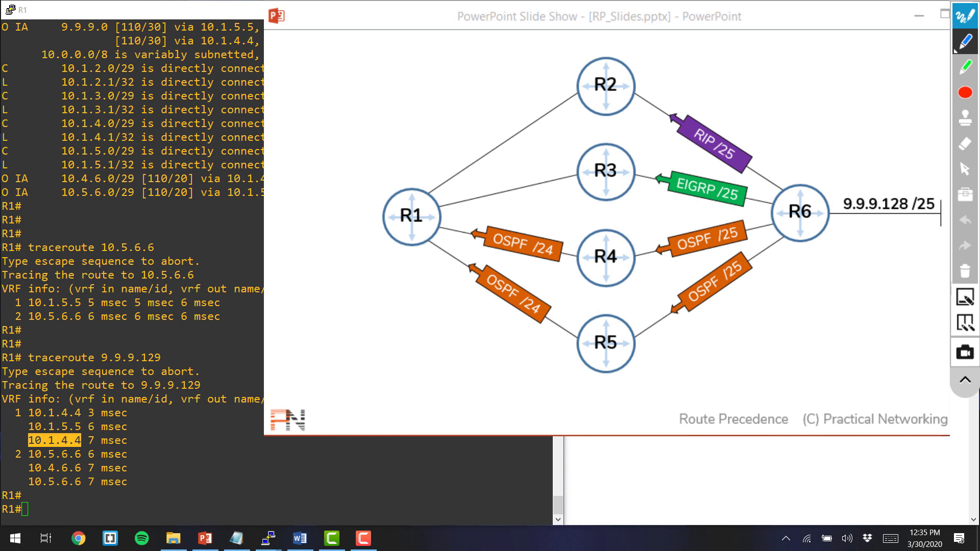
mouse_move(396, 196)
left_mouse_down()
mouse_move(635, 267)
mouse_move(947, 232)
left_mouse_up()
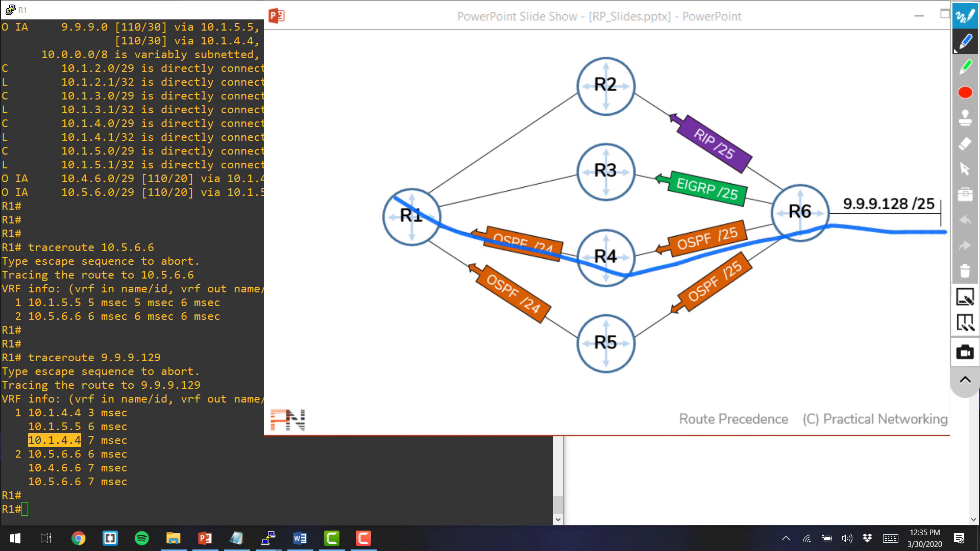
left_click_drag(408, 223, 929, 250)
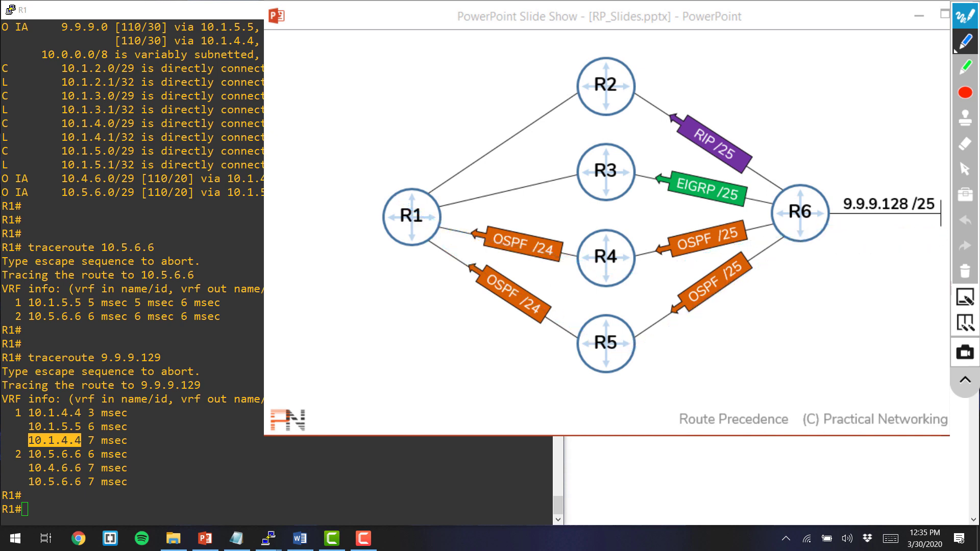
- Draw alternating arrows from R1 to R4 and R5, and mark the three numbered items in the notes
left_click_drag(394, 190, 612, 249)
left_click_drag(561, 230, 582, 260)
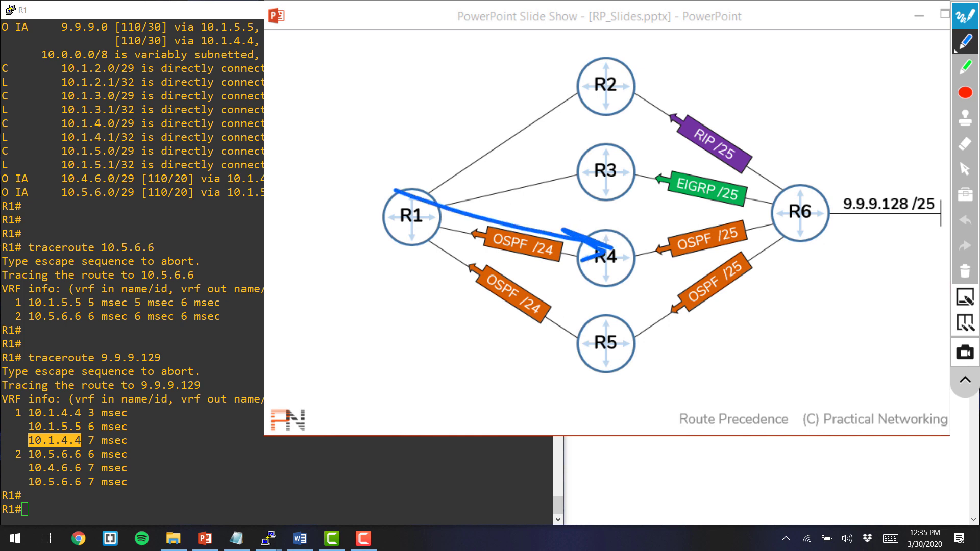
left_click_drag(411, 244, 633, 353)
left_click_drag(595, 322, 587, 357)
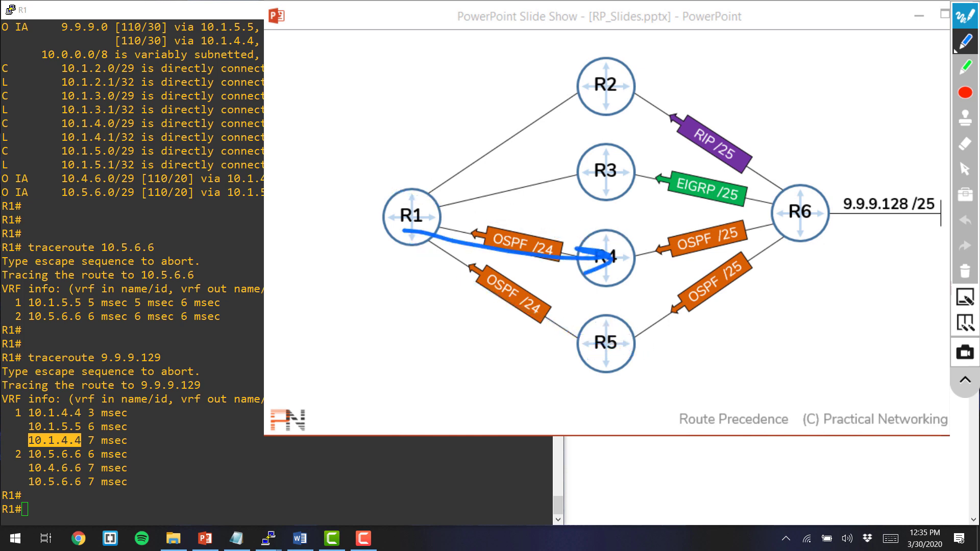
left_click_drag(394, 241, 591, 369)
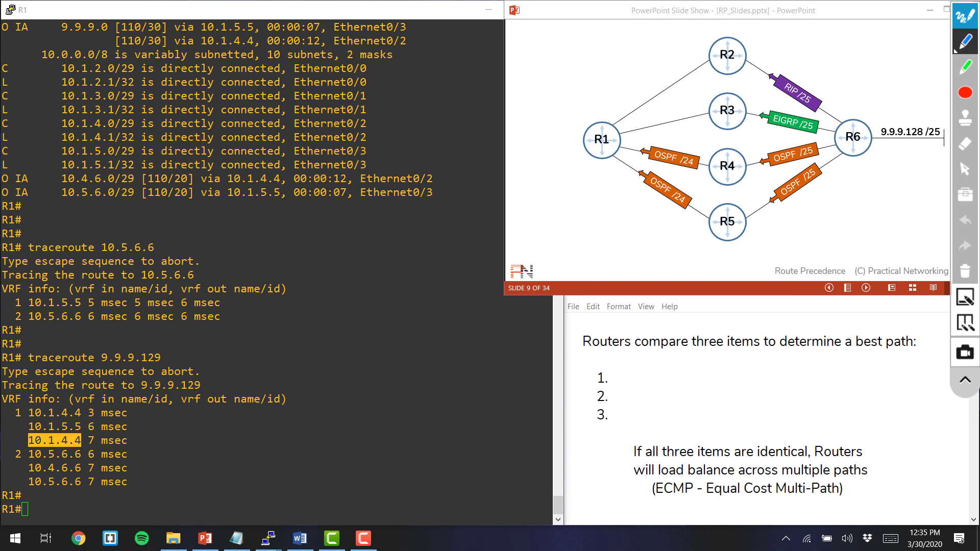
mouse_move(607, 360)
left_mouse_down()
mouse_move(582, 398)
mouse_move(599, 435)
left_mouse_up()
left_click(964, 169)
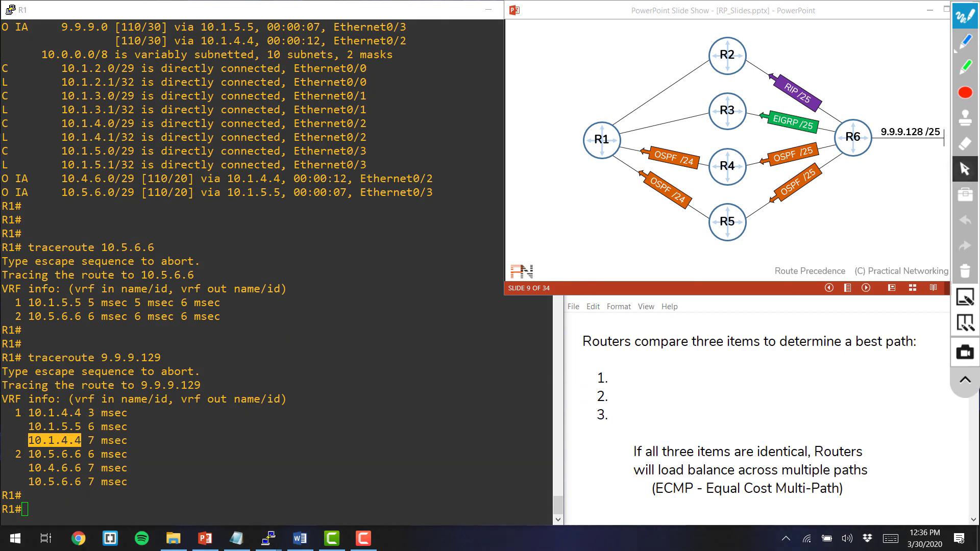
- Run show ip route on R1, and highlight the whole output and the two 9.9.9.0 paths
left_click(328, 455)
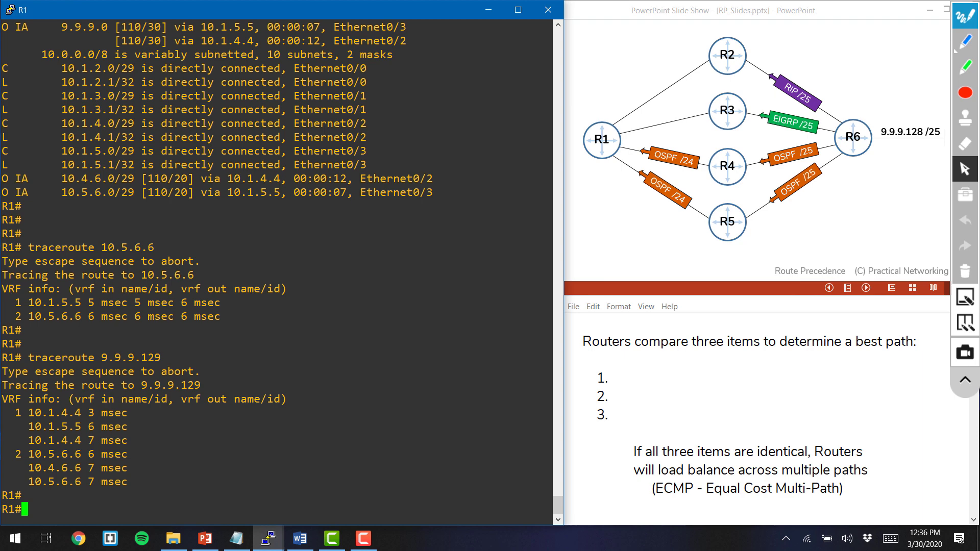
key("Return")
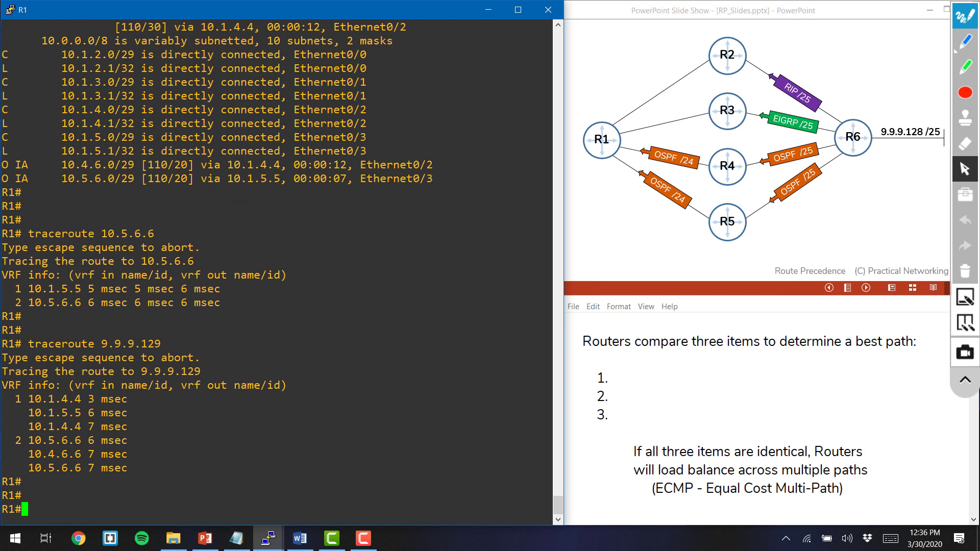
key("Up")
key("Up")
key("Up")
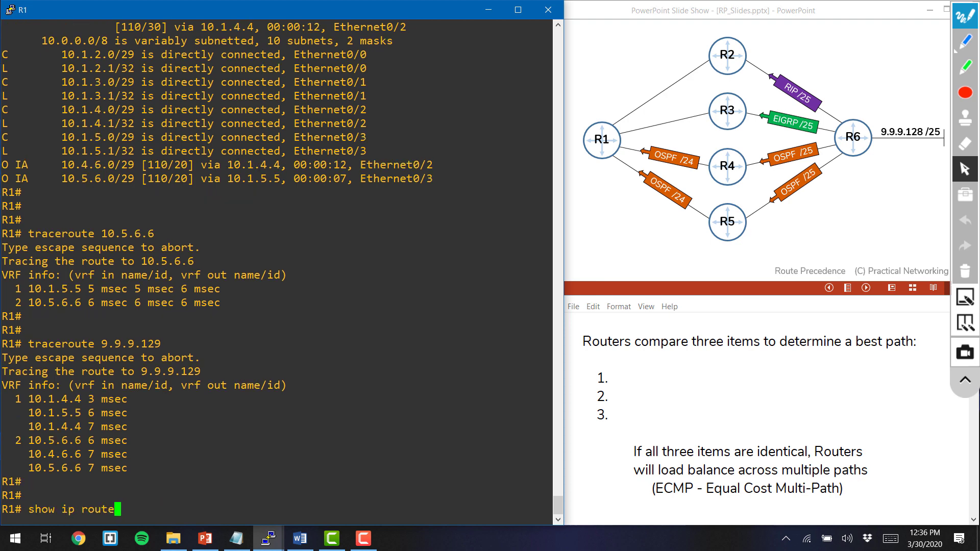
key("Return")
key("Return")
key("Return")
key("Return")
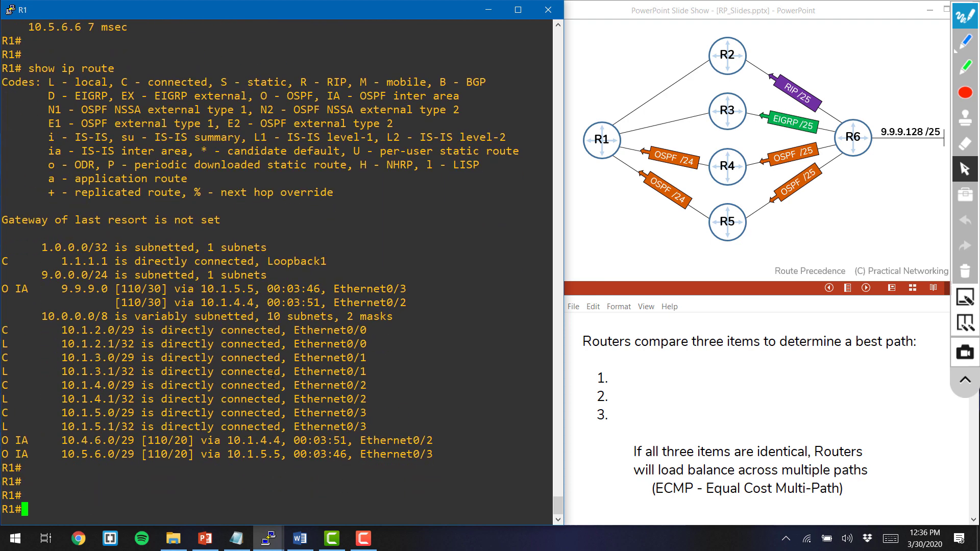
left_click_drag(29, 79, 95, 463)
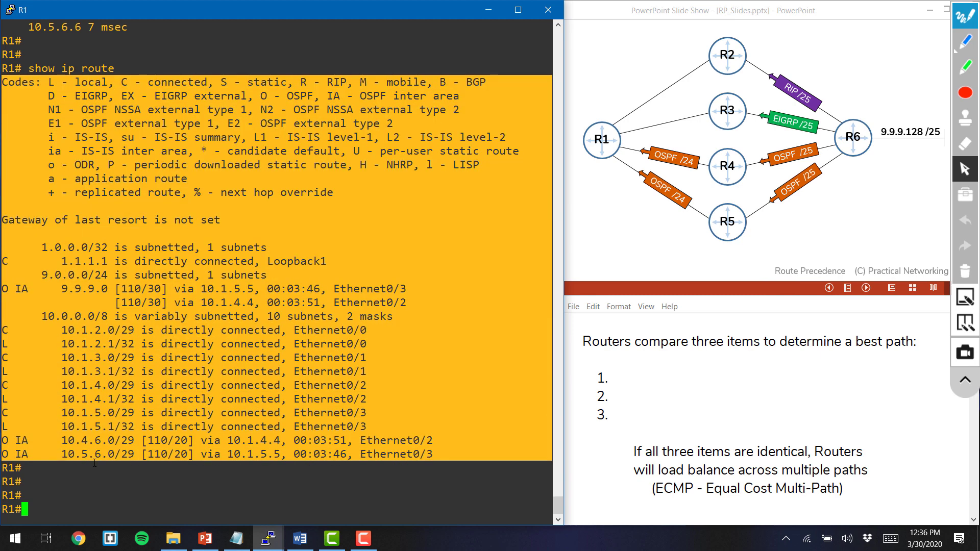
mouse_move(28, 289)
left_mouse_down()
mouse_move(61, 289)
mouse_move(37, 305)
left_mouse_up()
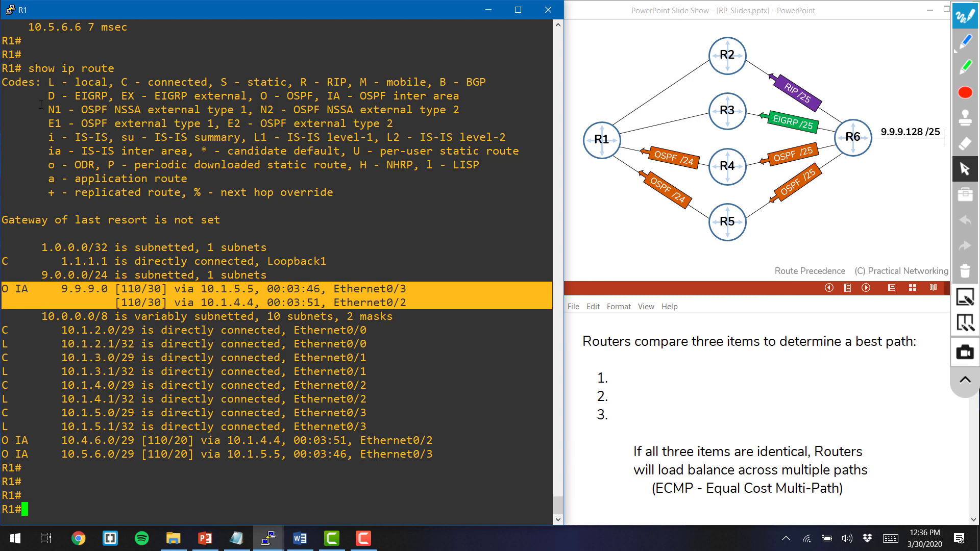
- Reuse the show ip route command to run show ip route 9.9.9.0 255.255.255.0 longer-prefixes on R1
left_click_drag(28, 69, 94, 68)
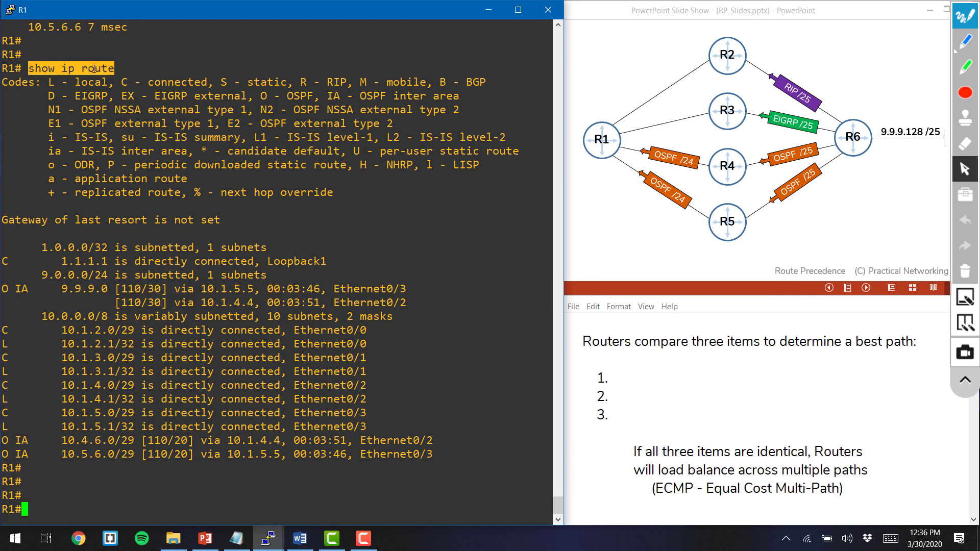
right_click(177, 62)
type("9")
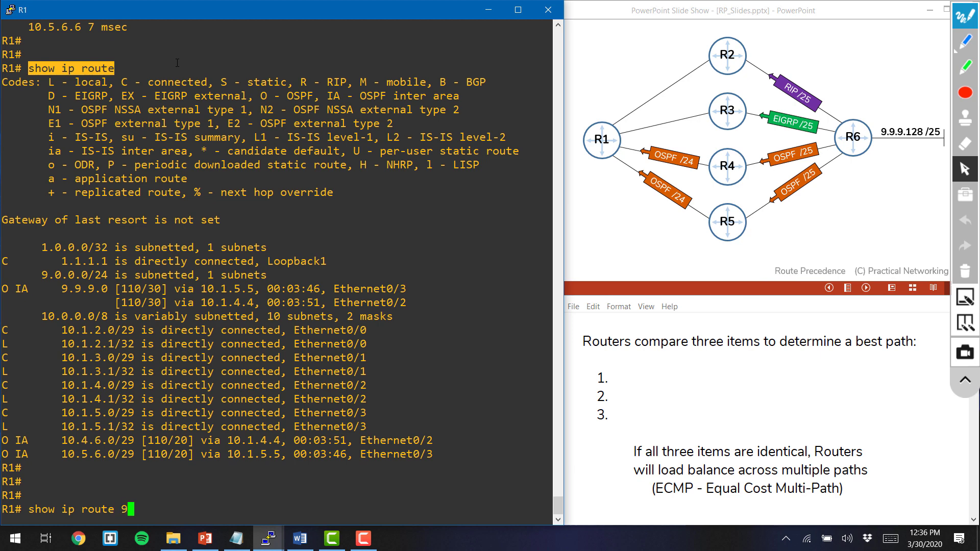
type(".9.9.0 255.255.255.0 ")
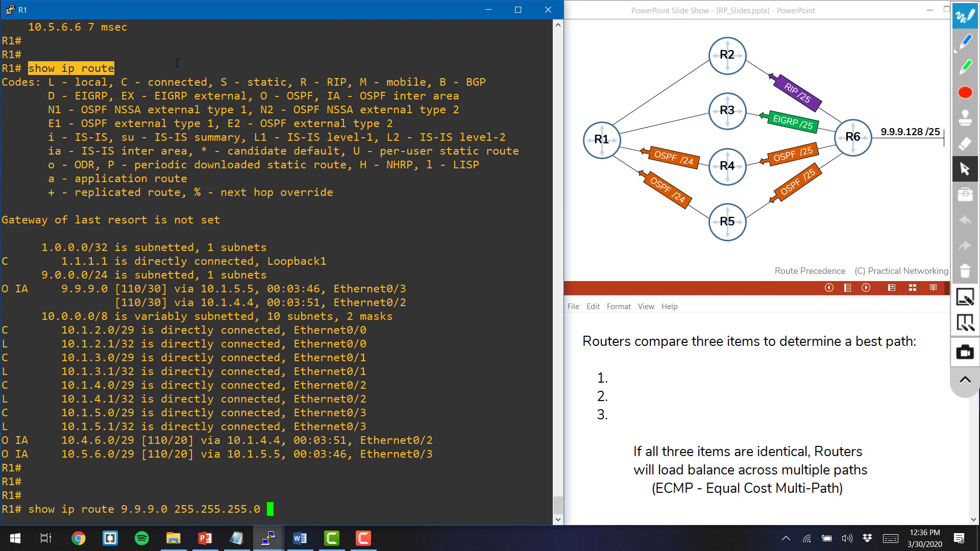
type("longer")
key("Tab")
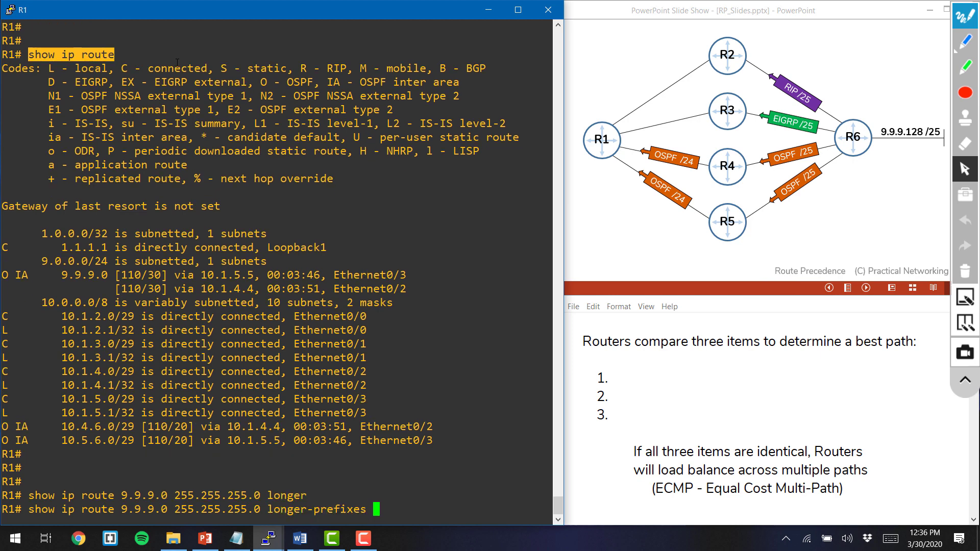
key("Return")
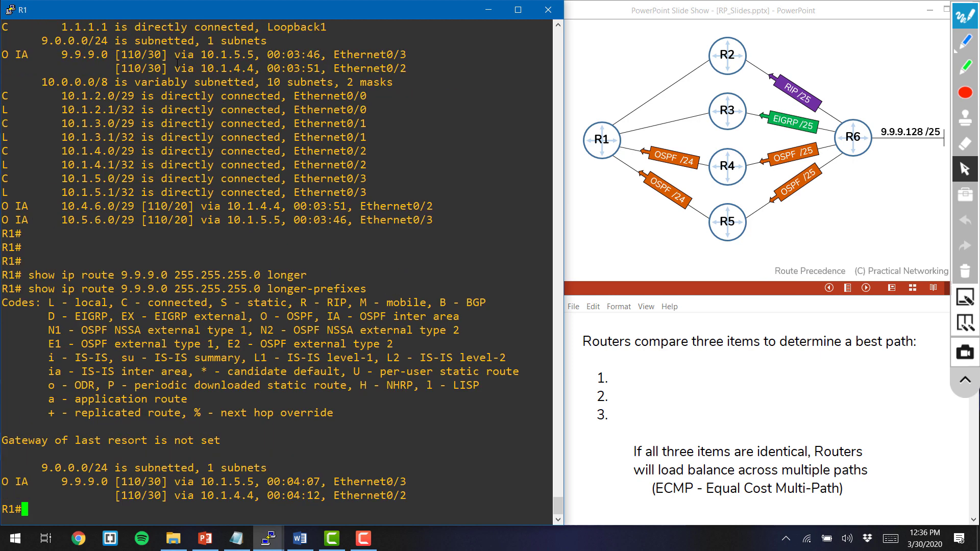
- Compare the 9.9.9.0 paths in the full routing table with those in the filtered output by highlighting both
double_click(141, 58)
left_click_drag(141, 58, 141, 71)
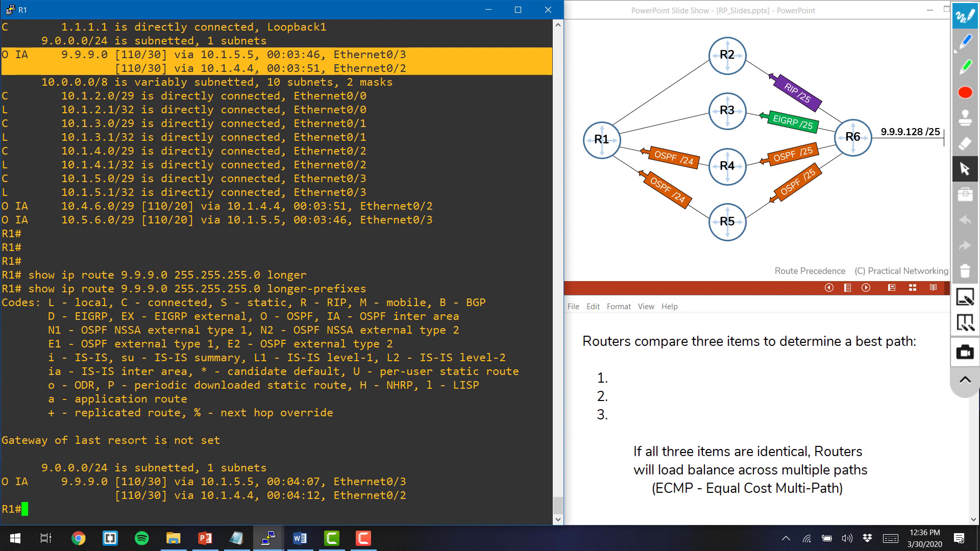
left_click(149, 484)
left_click_drag(149, 484, 148, 498)
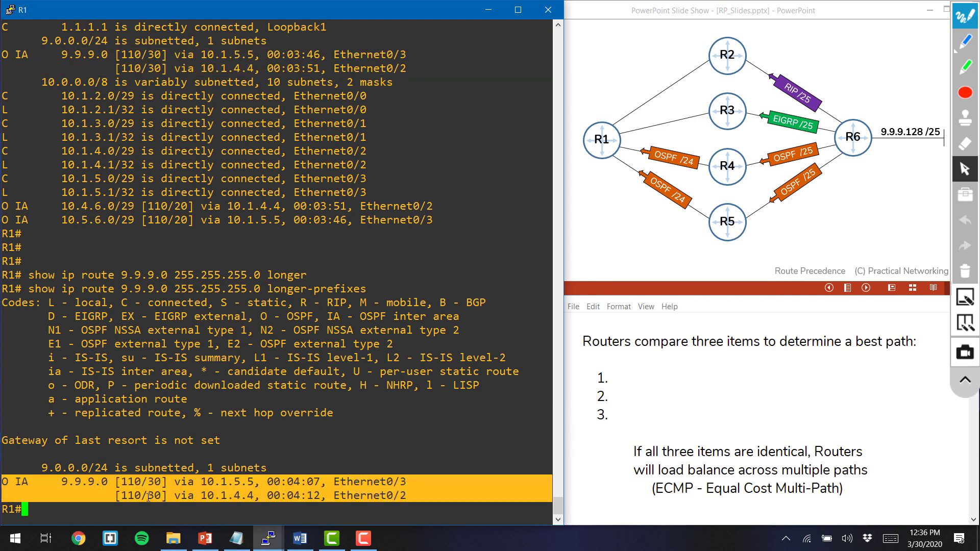
key("Return")
key("Return")
- Highlight the longer-prefixes command and its two resulting 9.9.9.0 paths, and add blank prompt lines below the output
triple_click(36, 261)
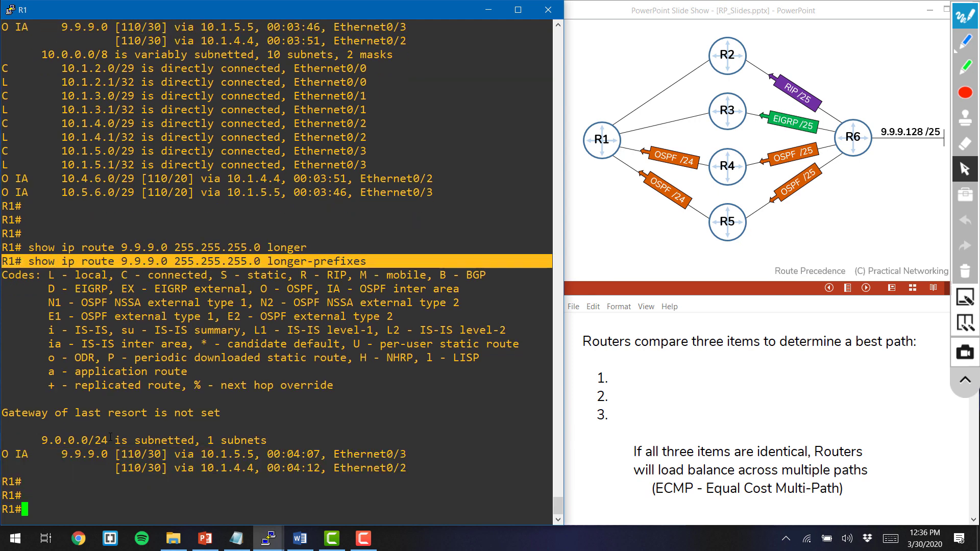
double_click(106, 453)
triple_click(106, 454)
left_click_drag(106, 454, 103, 466)
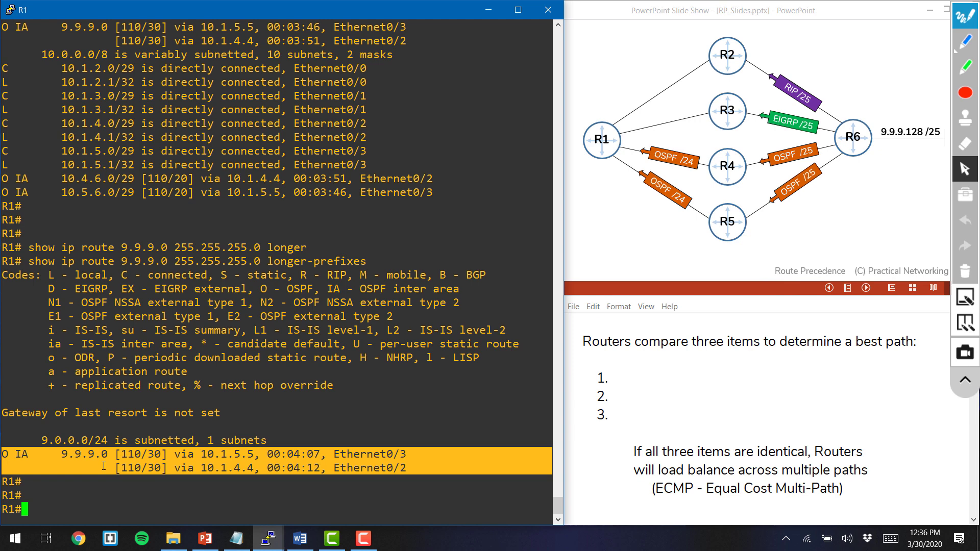
left_click(104, 466)
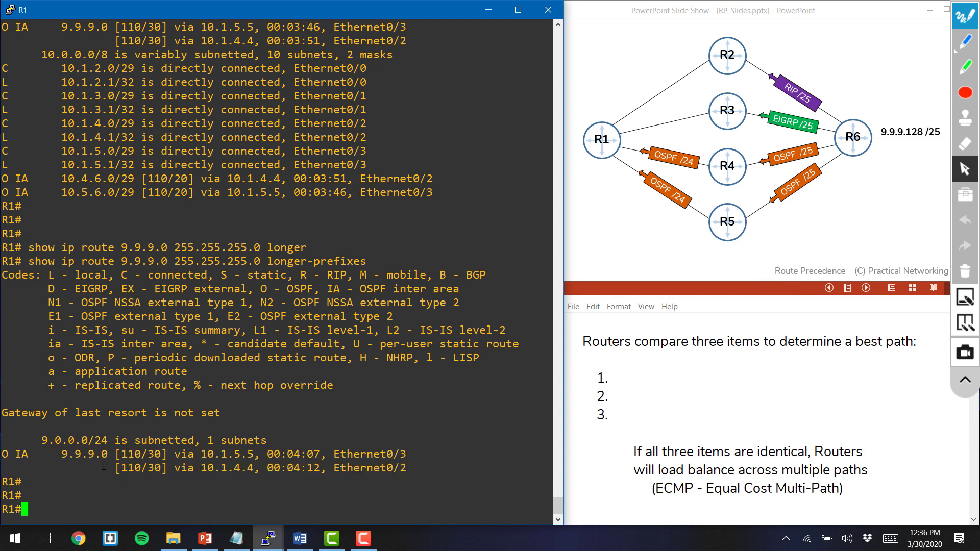
key("Return")
key("Return")
key("Return")
key("Return")
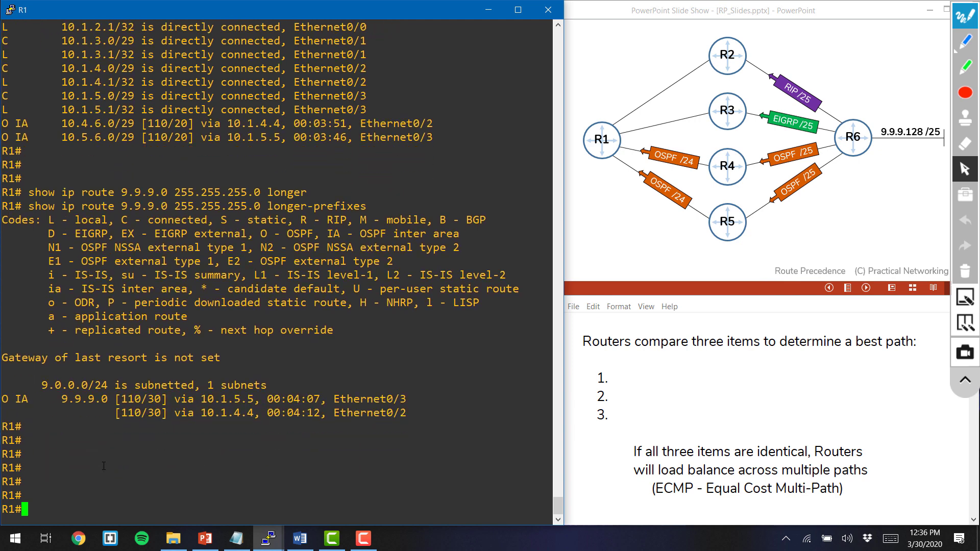
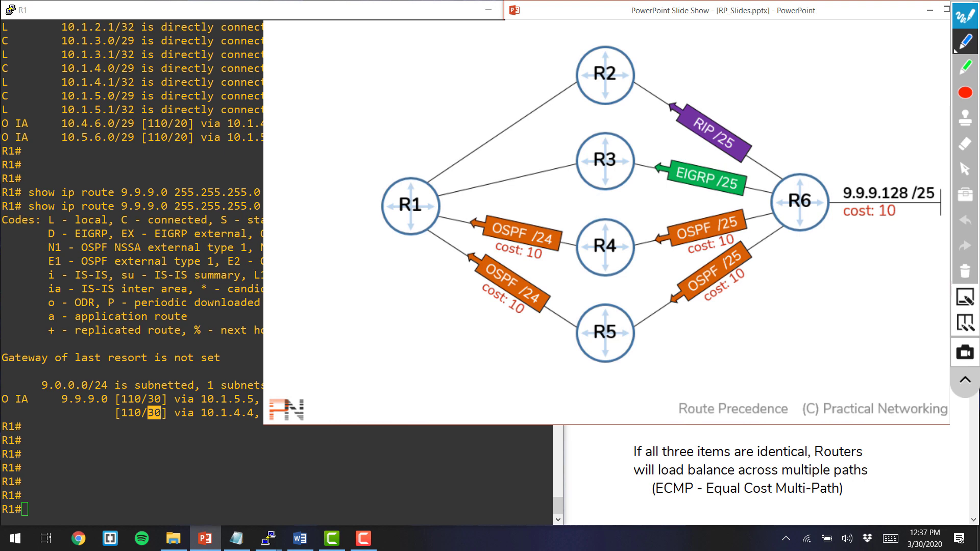
- Trace the paths through R4 and R5 to 9.9.9.128 /25 in pen on the diagram showing OSPF costs
mouse_move(407, 214)
left_mouse_down()
mouse_move(587, 258)
mouse_move(776, 226)
mouse_move(945, 243)
mouse_move(914, 253)
left_mouse_up()
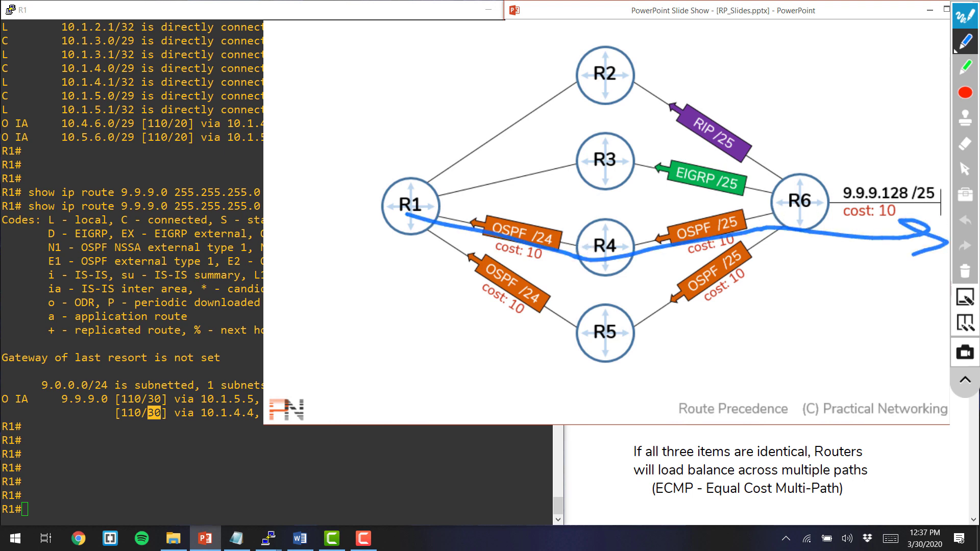
mouse_move(422, 254)
left_mouse_down()
mouse_move(582, 371)
mouse_move(644, 360)
mouse_move(771, 292)
mouse_move(916, 246)
left_mouse_up()
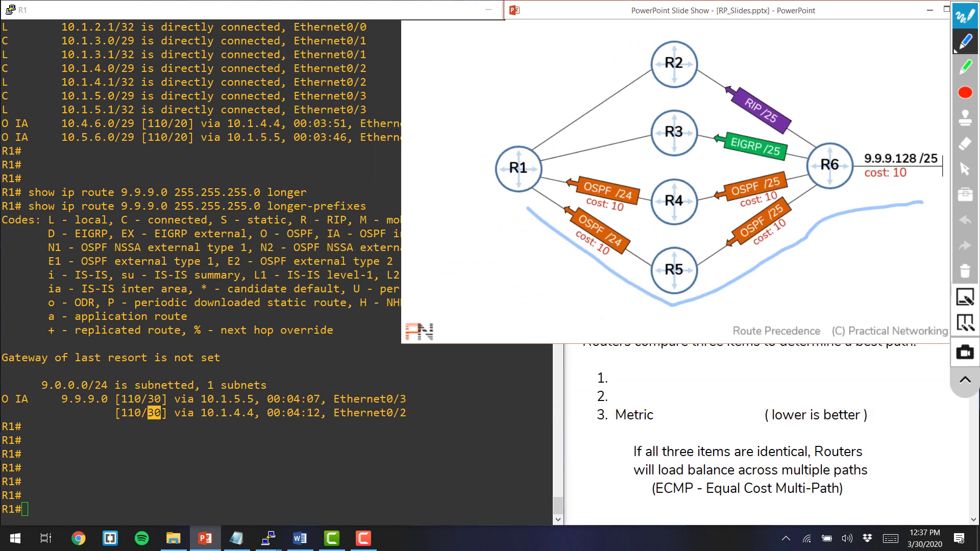
key("Escape")
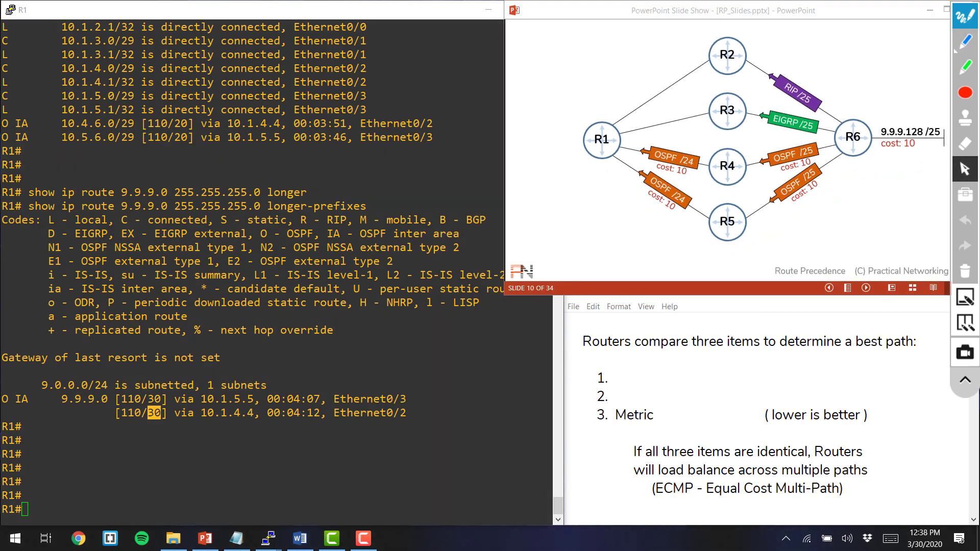
- Return to the R1 terminal and run show ip ospf database summary 9.9.9.0
key("alt+Tab")
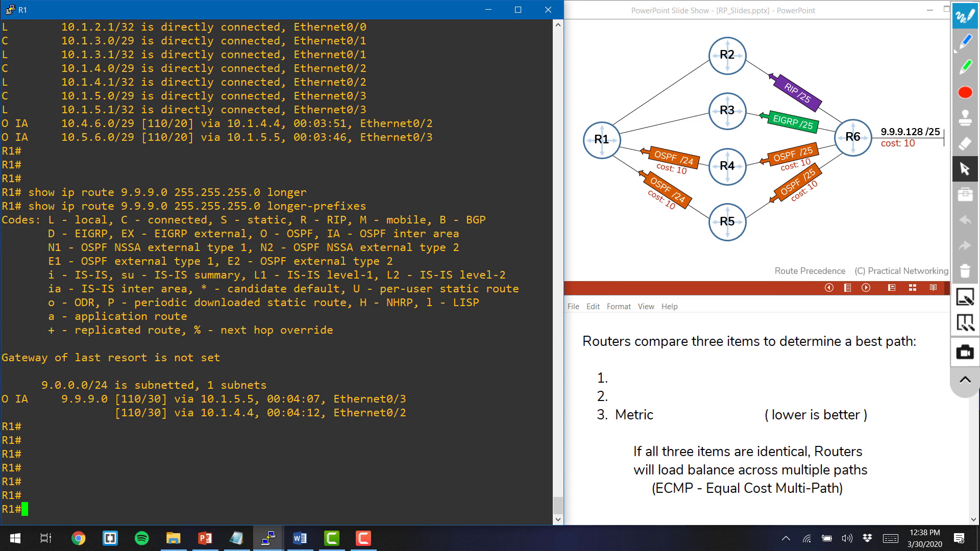
type("show ip ospf ")
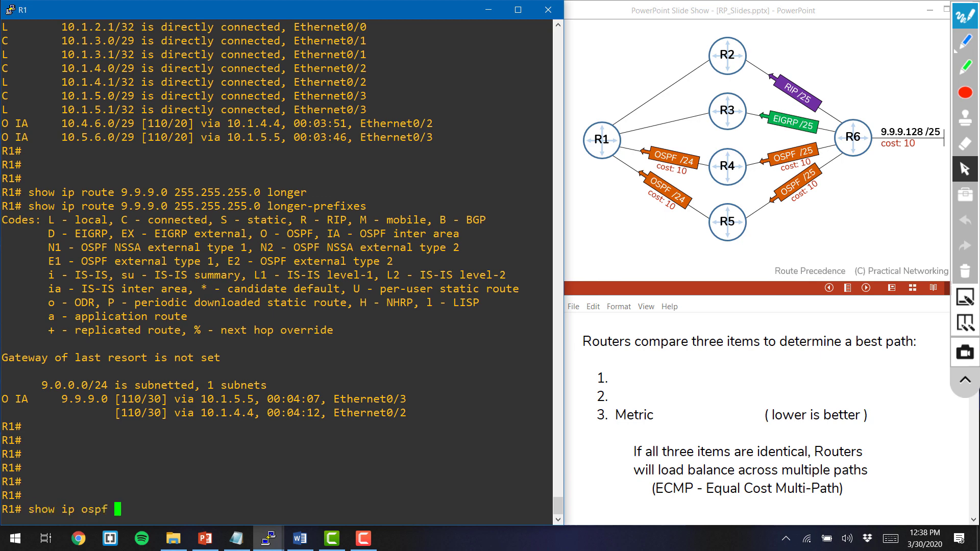
type("database summary 9")
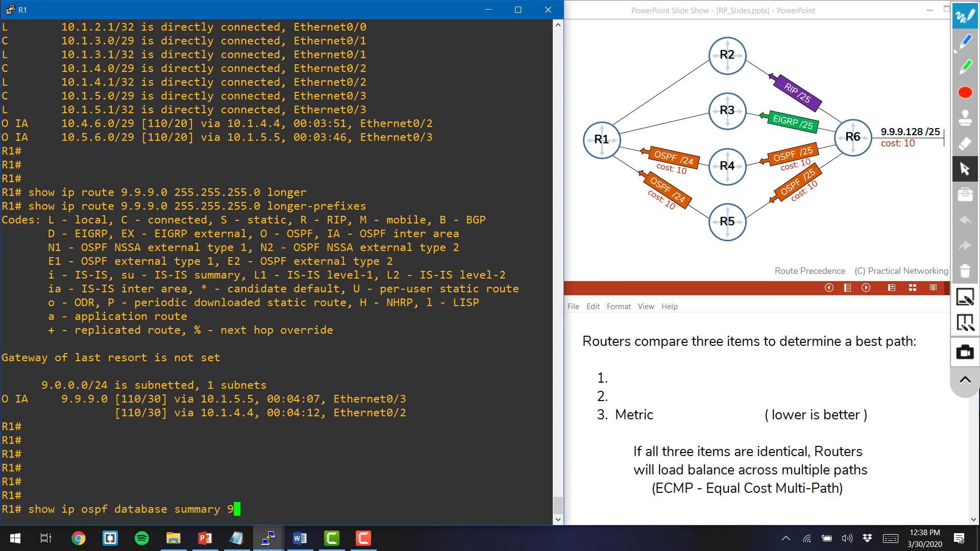
type(".9.9.0")
key("Return")
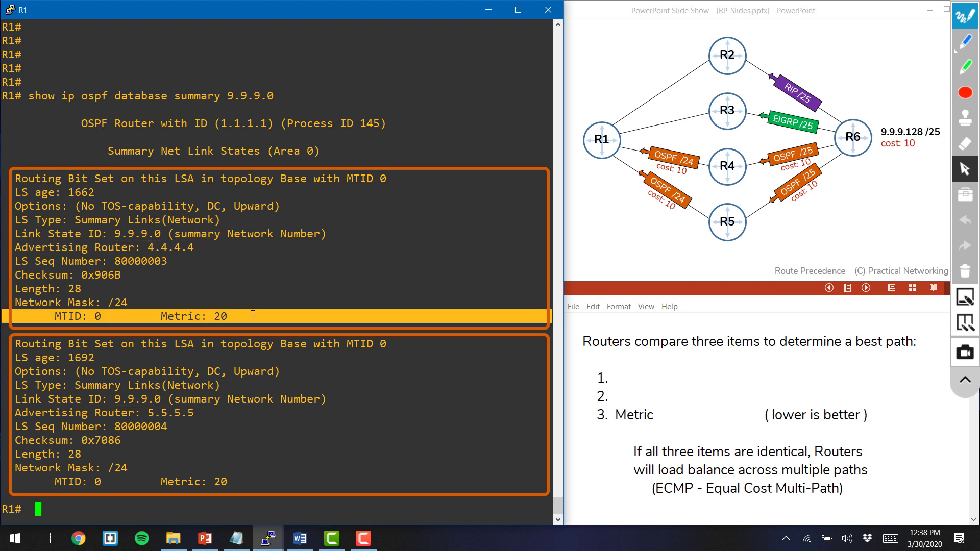
- Trace the OSPF paths from R4 and R5 through R6 to 9.9.9.128 /25 in pen on the diagram
mouse_move(743, 146)
left_mouse_down()
mouse_move(710, 176)
mouse_move(735, 197)
mouse_move(725, 240)
mouse_move(750, 214)
left_mouse_up()
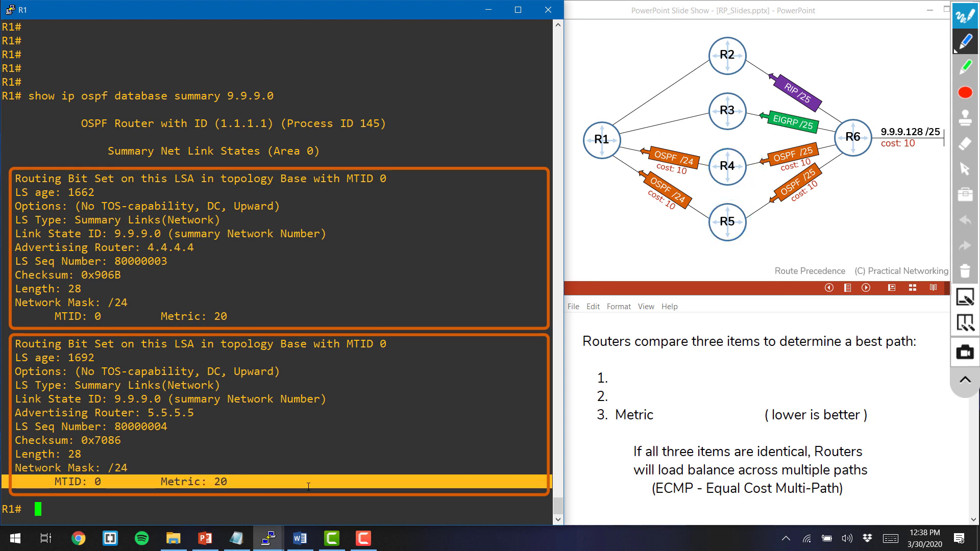
mouse_move(742, 177)
left_mouse_down()
mouse_move(830, 157)
mouse_move(939, 150)
mouse_move(929, 158)
left_mouse_up()
mouse_move(744, 242)
left_mouse_down()
mouse_move(817, 196)
mouse_move(921, 162)
left_mouse_up()
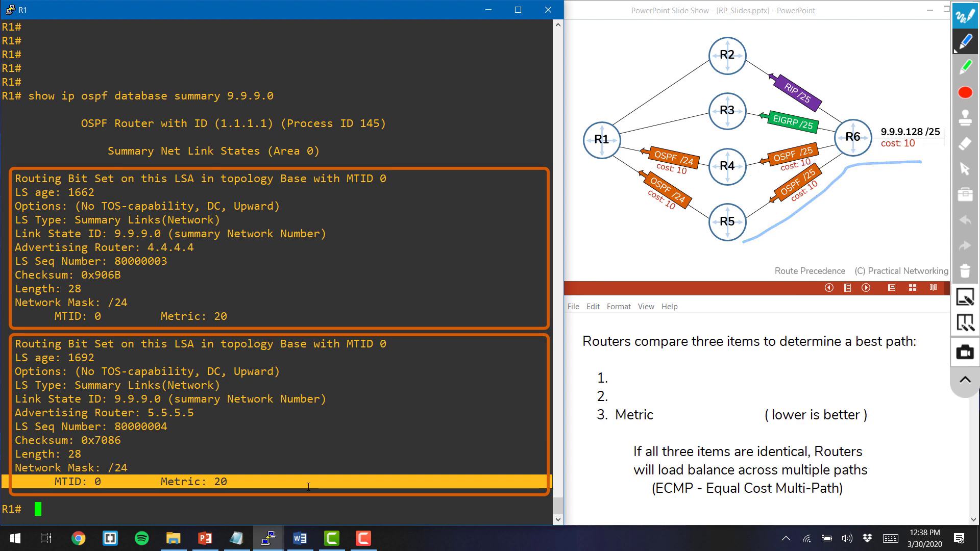
mouse_move(707, 152)
left_mouse_down()
mouse_move(638, 146)
mouse_move(707, 220)
mouse_move(714, 155)
left_mouse_up()
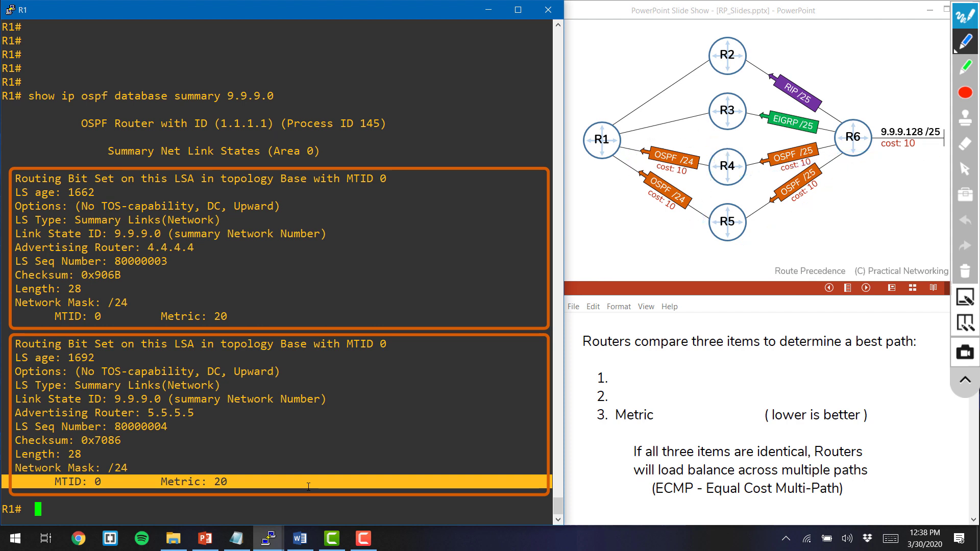
- Run show ip route 9.9.9.0 255.255.255.0 longer-prefixes again on R1 and highlight the metrics of both 9.9.9.0 paths
key("Up")
key("Up")
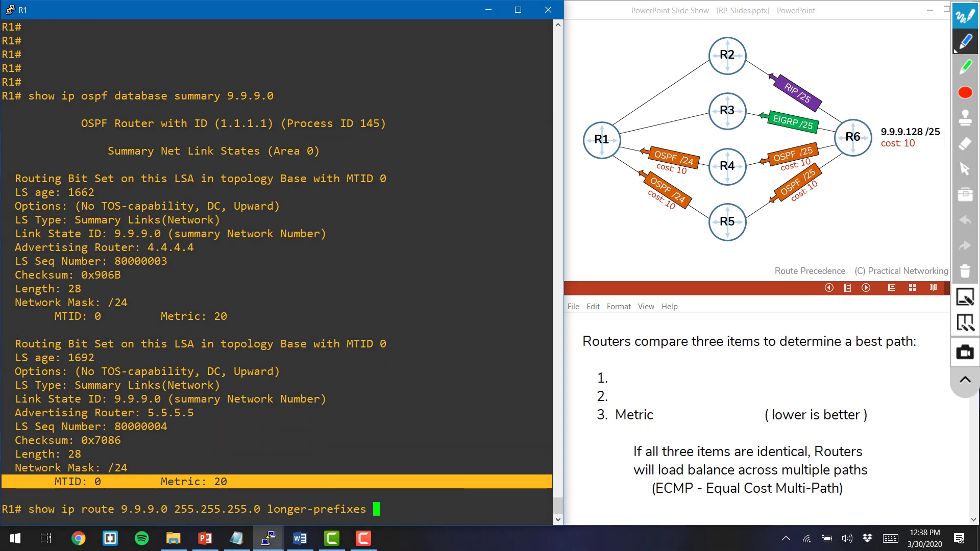
key("Return")
key("Return")
key("Return")
double_click(156, 454)
left_click_drag(145, 468, 164, 467)
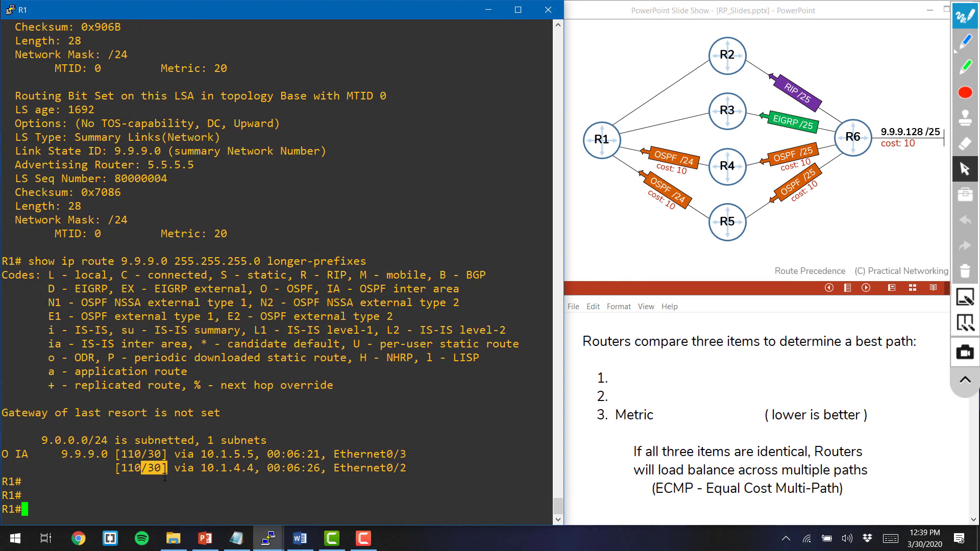
mouse_move(888, 178)
left_mouse_down()
mouse_move(847, 180)
mouse_move(853, 165)
left_mouse_up()
- Switch to the R5 terminal and enter global configuration mode with conf t
mouse_move(269, 538)
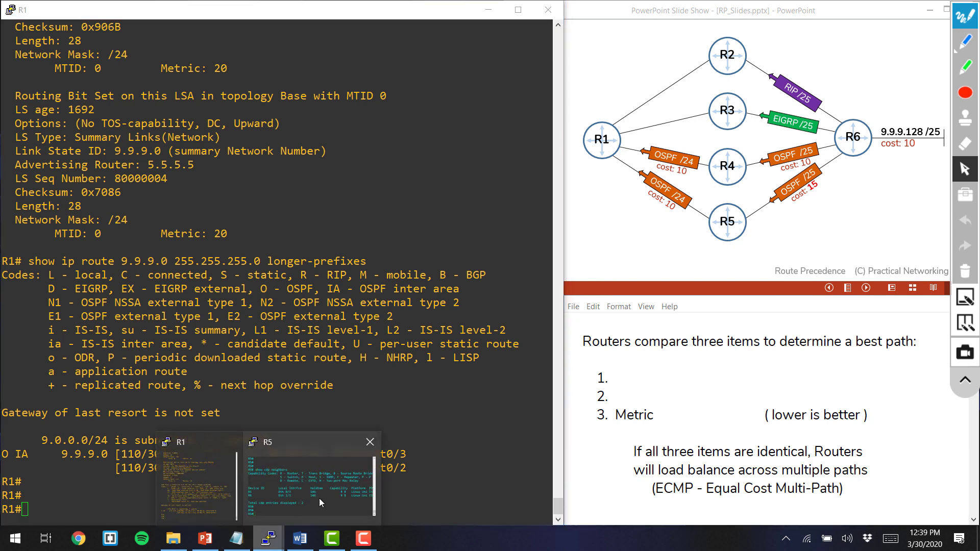
left_click(320, 498)
key("Return")
type("conf t")
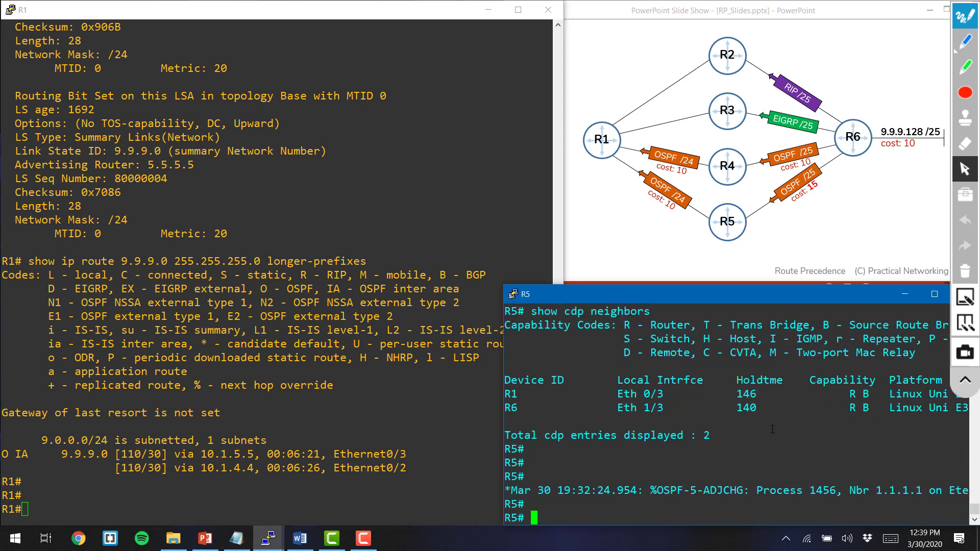
key("Return")
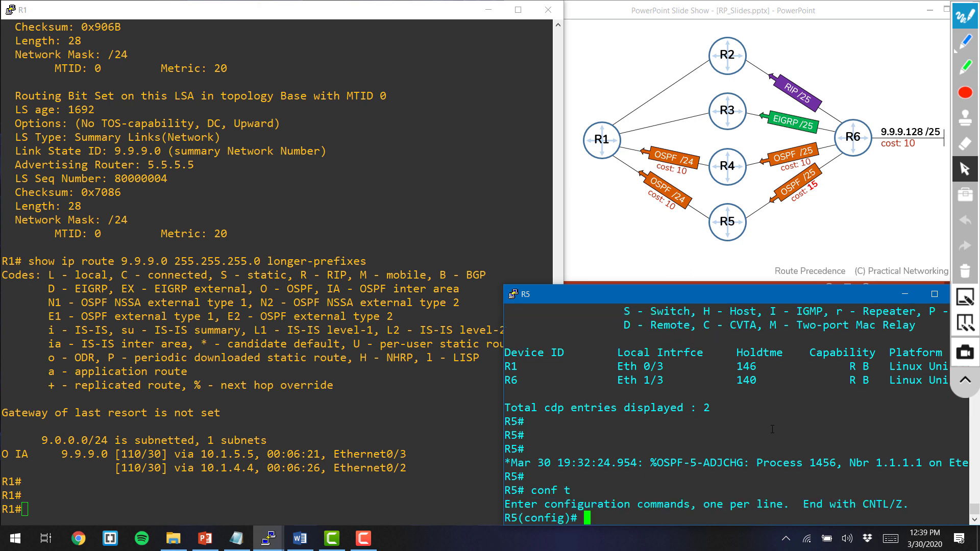
- Set the OSPF cost to 15 on R5's interface eth1/3 toward R6, and exit configuration mode
left_click_drag(509, 382, 663, 387)
type("int eth1/3")
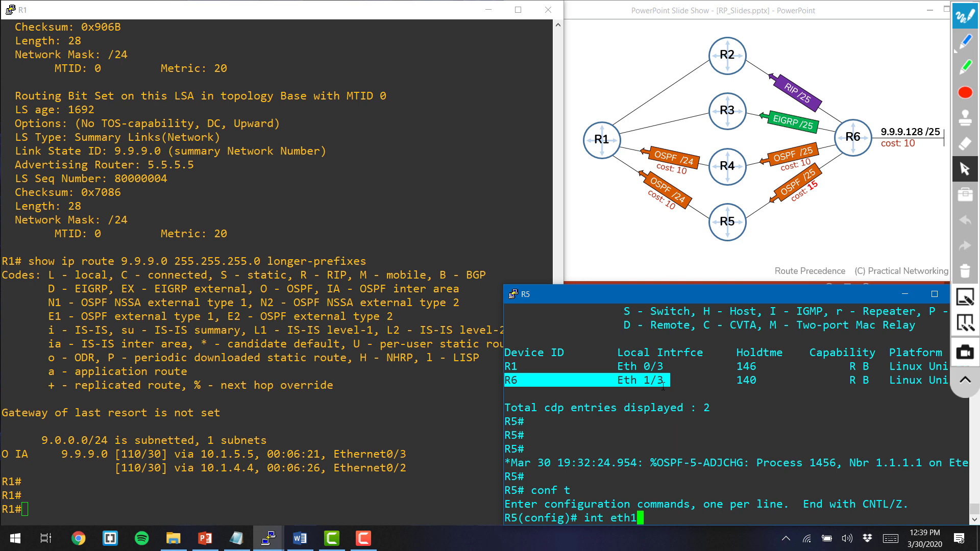
key("Return")
type("ip ospf cost 15")
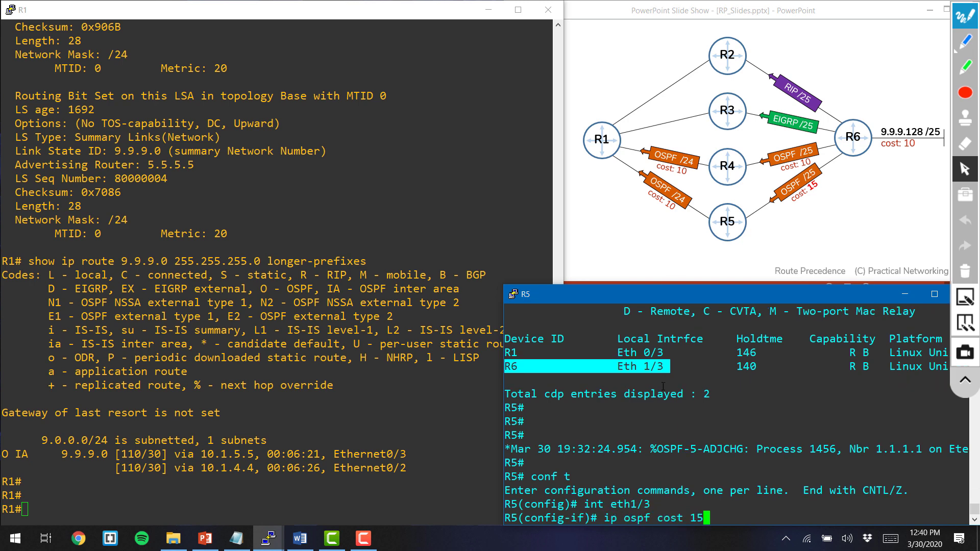
key("Return")
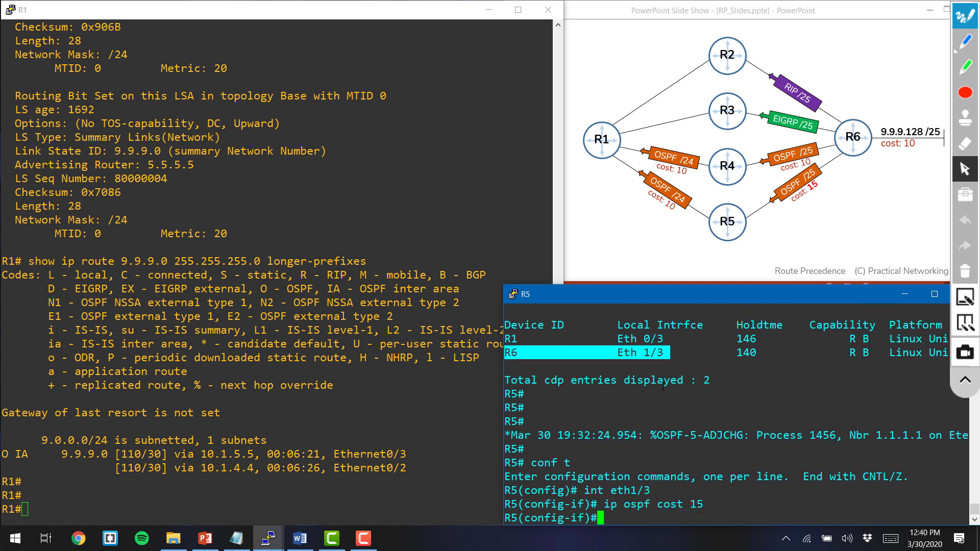
key("ctrl+z")
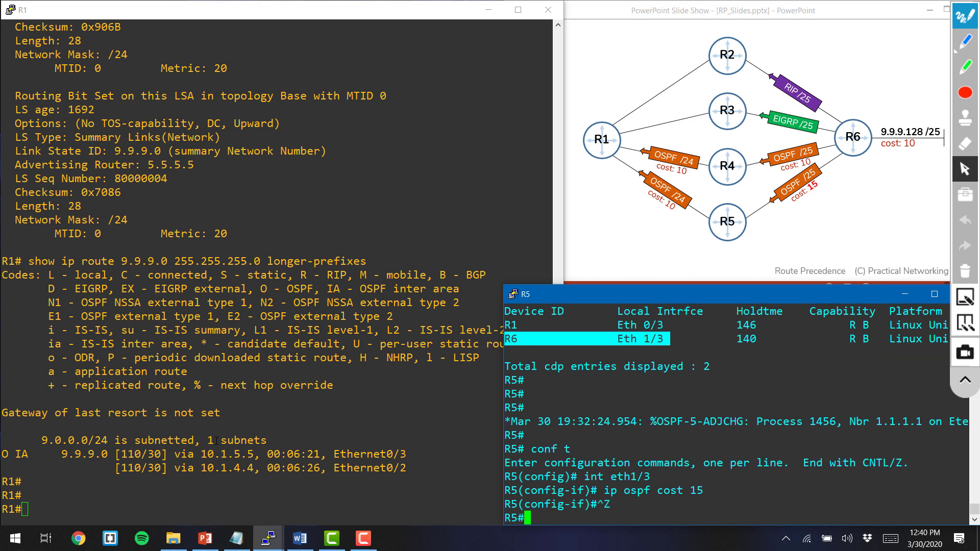
- Return to the R1 terminal and highlight the two existing 9.9.9.0 paths, their metrics and next-hop addresses
left_click(205, 443)
mouse_move(205, 443)
left_mouse_down()
mouse_move(203, 468)
mouse_move(198, 460)
left_mouse_up()
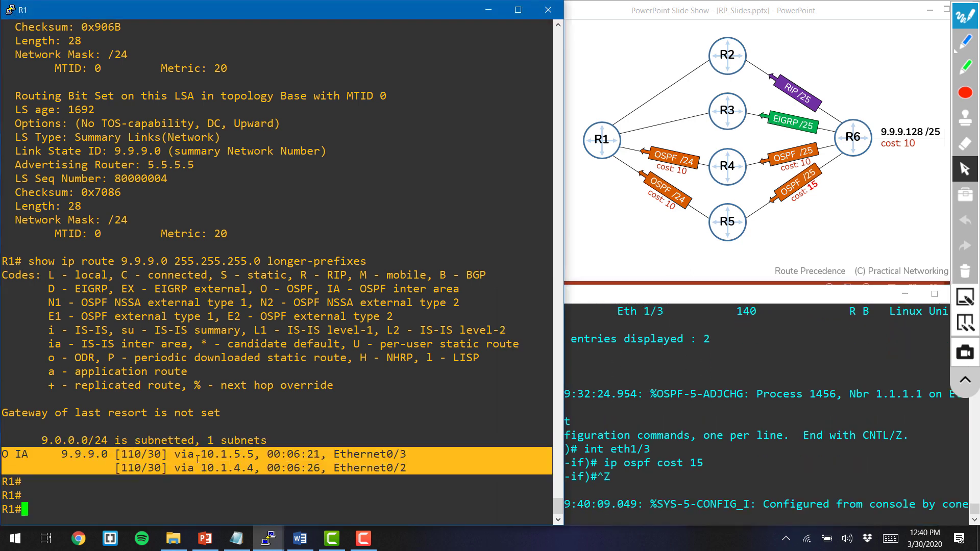
triple_click(151, 455)
triple_click(152, 467)
double_click(221, 454)
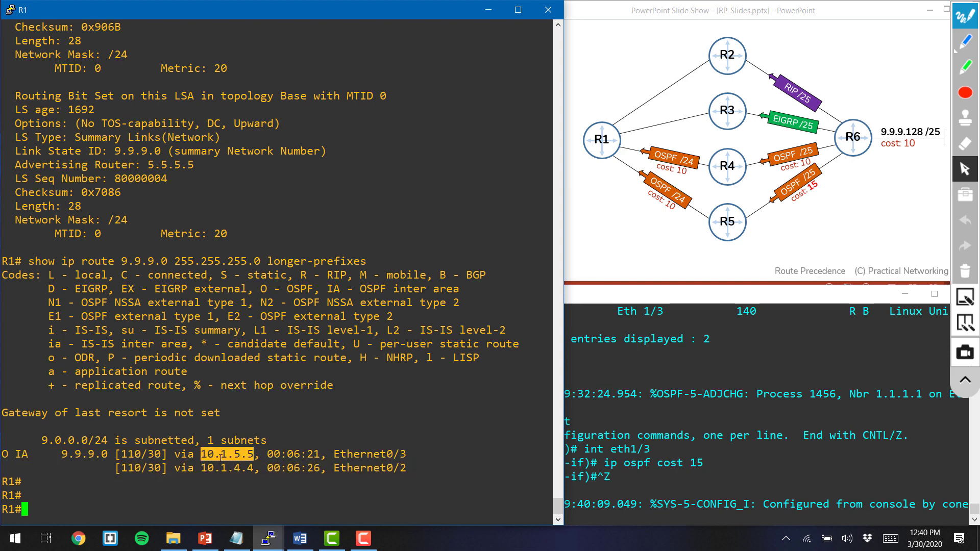
double_click(221, 467)
left_click(221, 487)
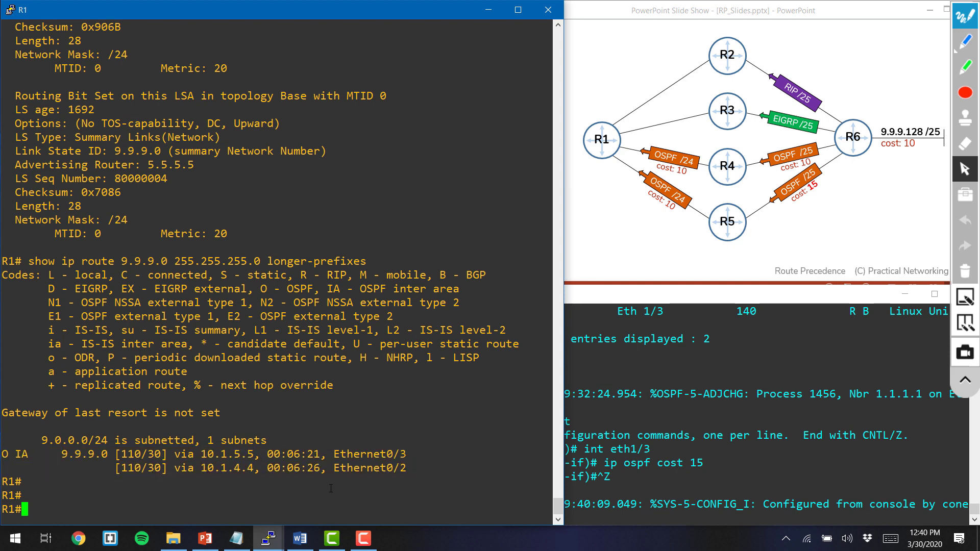
- Rerun the longer-prefixes route lookup for 9.9.9.0 255.255.255.0 on R1 and add blank prompt lines below the output
key("Up")
key("Return")
key("Return")
key("Return")
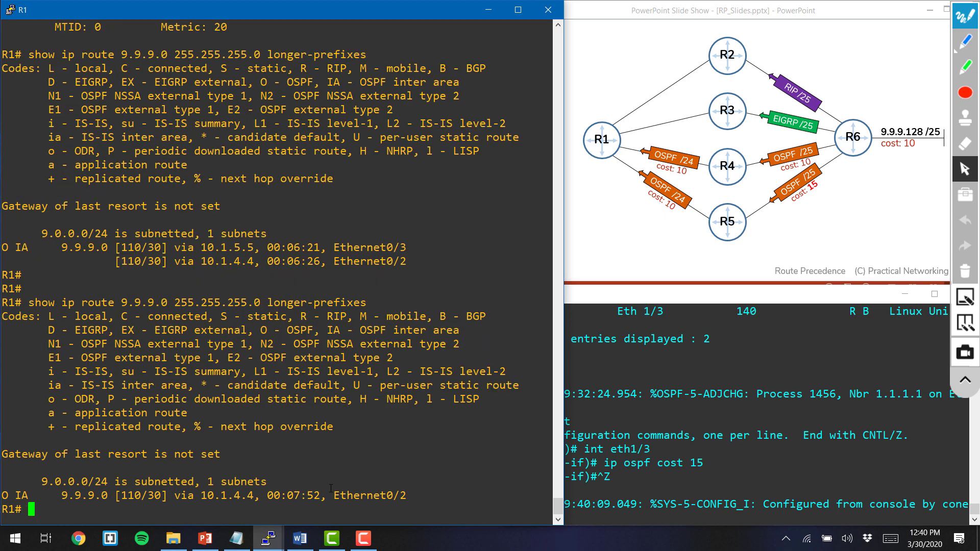
- Compare the new 9.9.9.0 route entry with the two earlier paths by highlighting their lines and metrics
triple_click(219, 467)
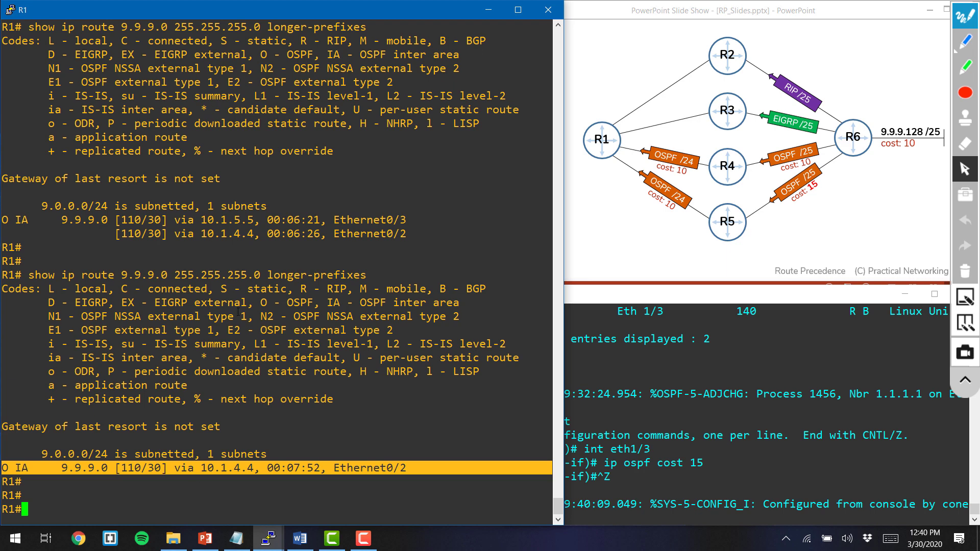
triple_click(242, 234)
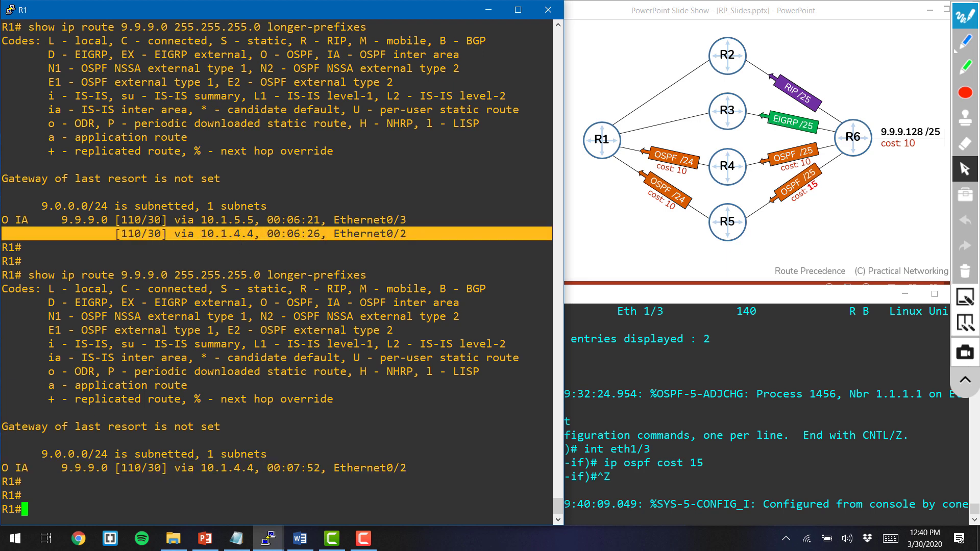
triple_click(162, 219)
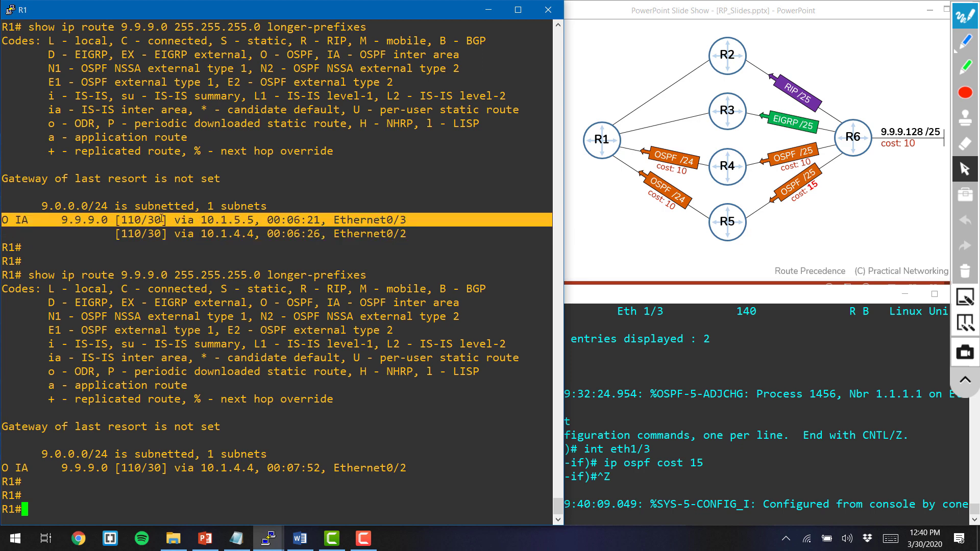
double_click(152, 219)
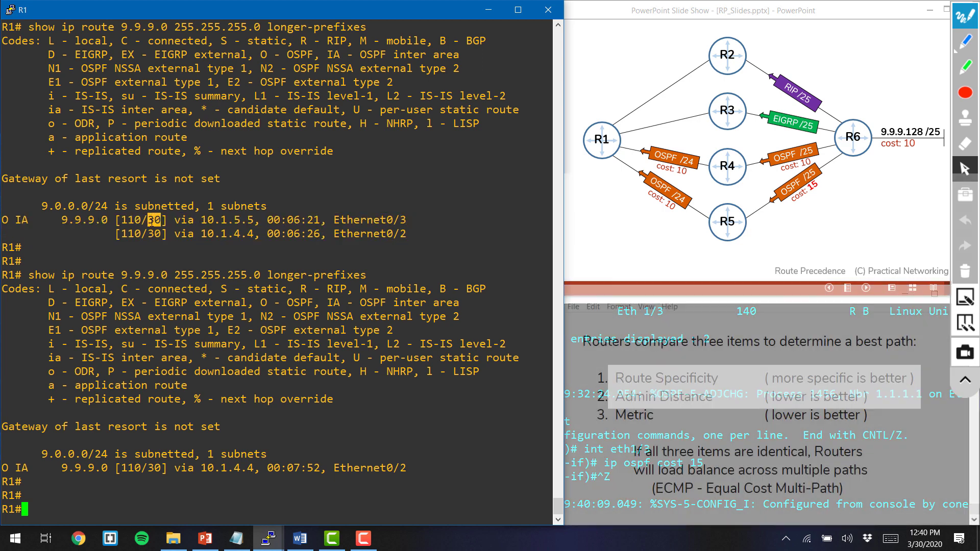
triple_click(153, 221)
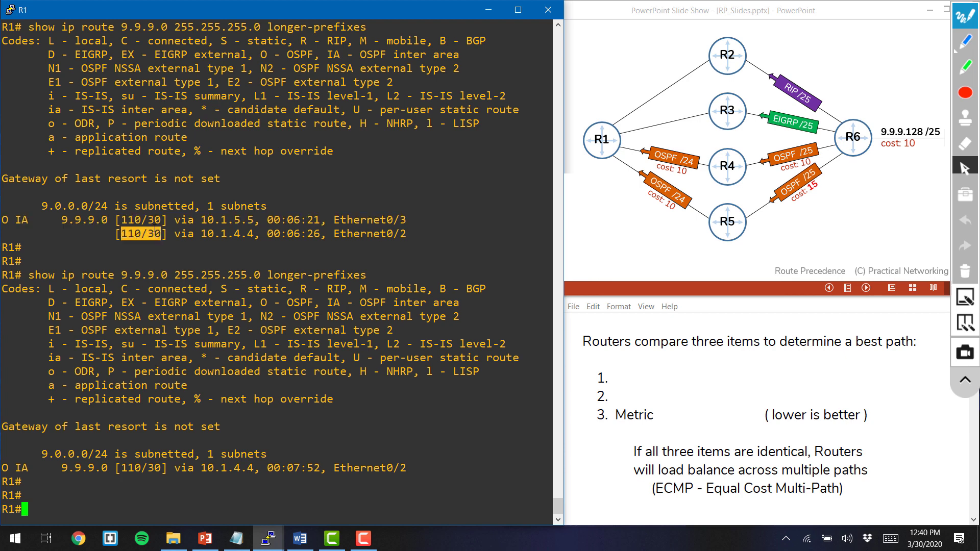
triple_click(157, 233)
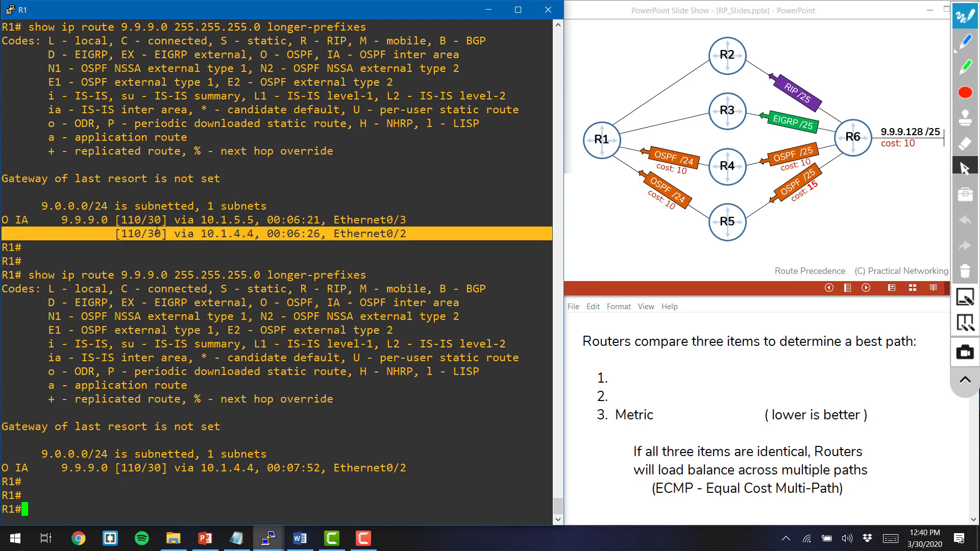
triple_click(163, 473)
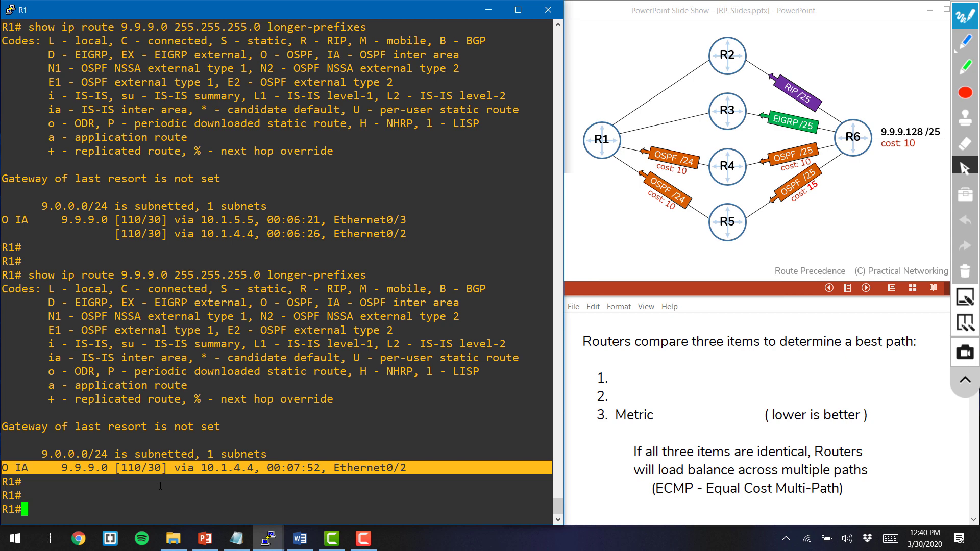
- Run traceroute 9.9.9.129 from R1 and highlight the first-hop address
type("traceroute 9.9.9.129")
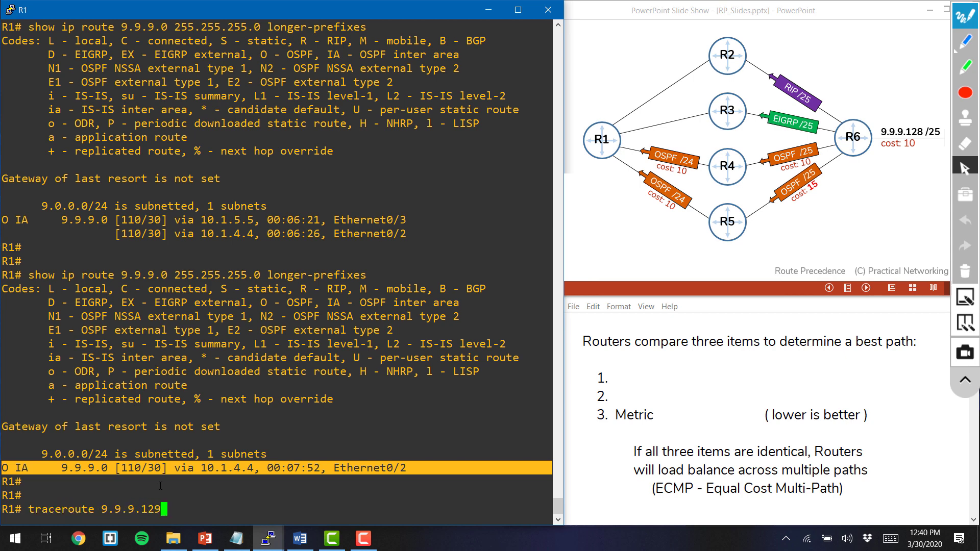
key("Return")
double_click(66, 468)
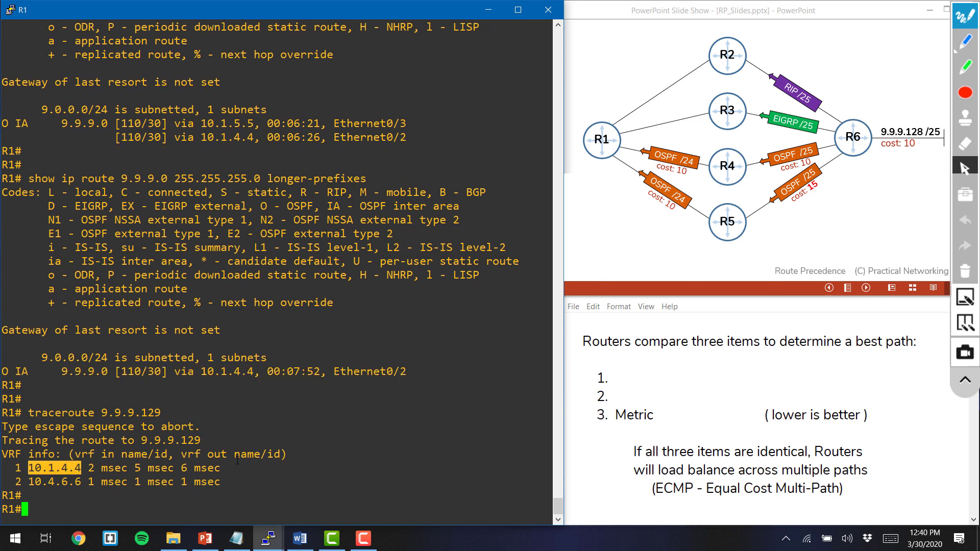